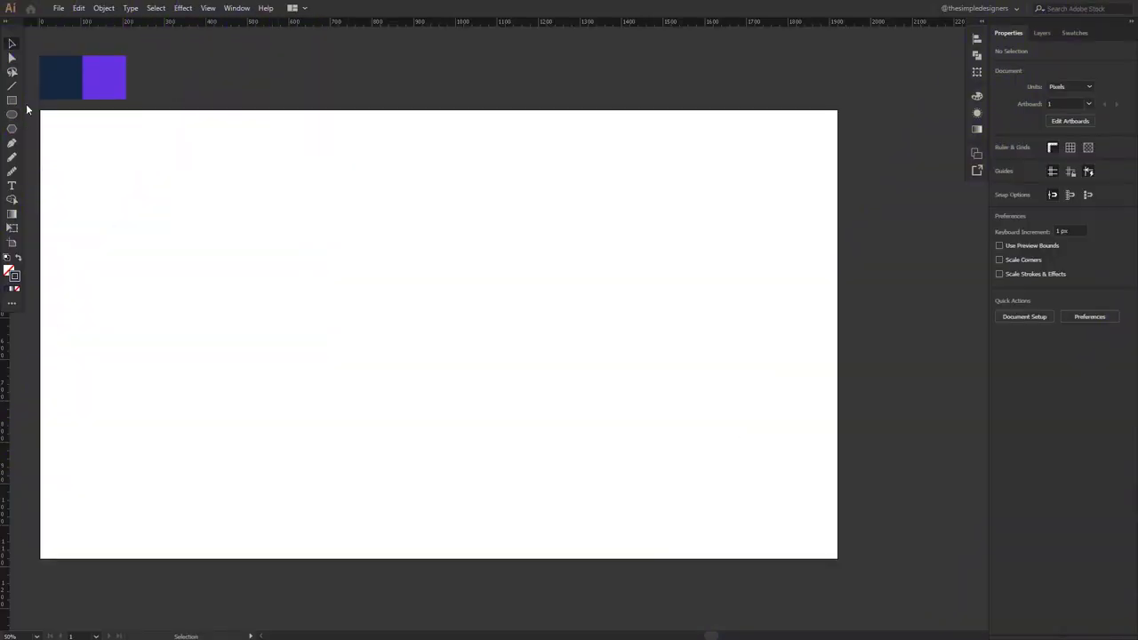
- Draw a square near the artboard centre, rotate it 45° into a diamond, and begin entering a 57.74% height
key("m")
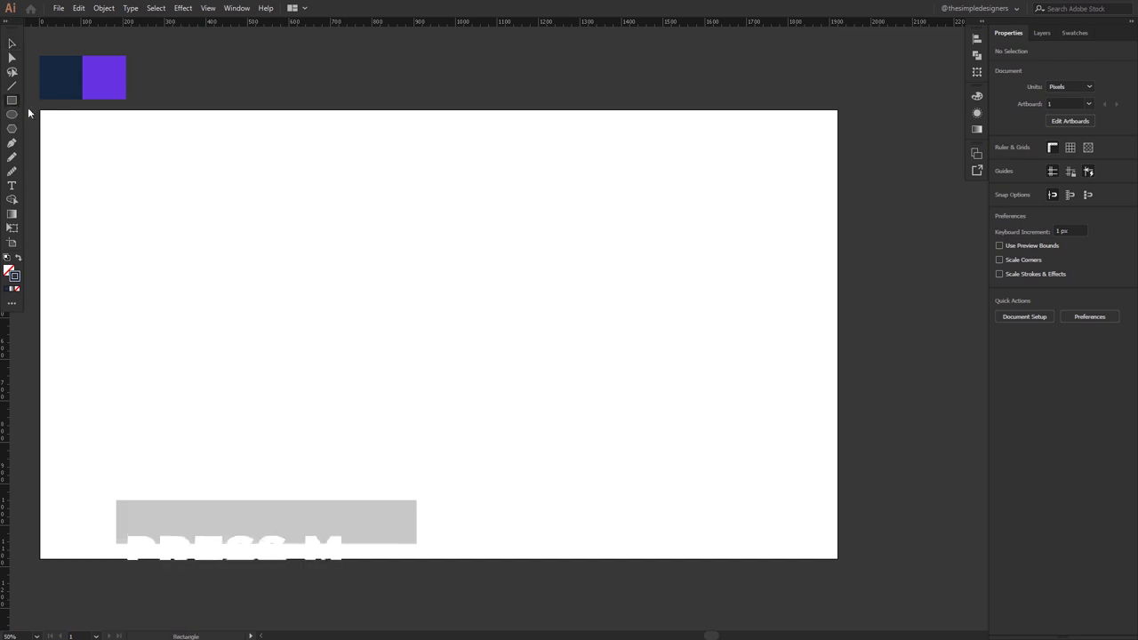
left_click_drag(321, 281, 411, 369)
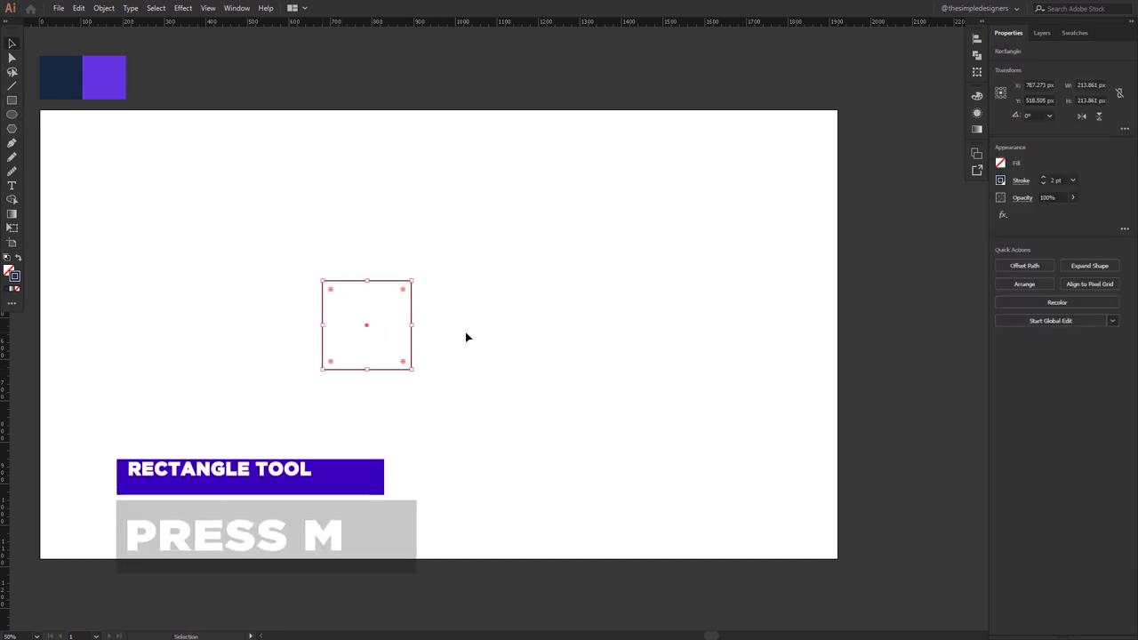
key("v")
left_click(414, 322)
left_click_drag(417, 277, 436, 343)
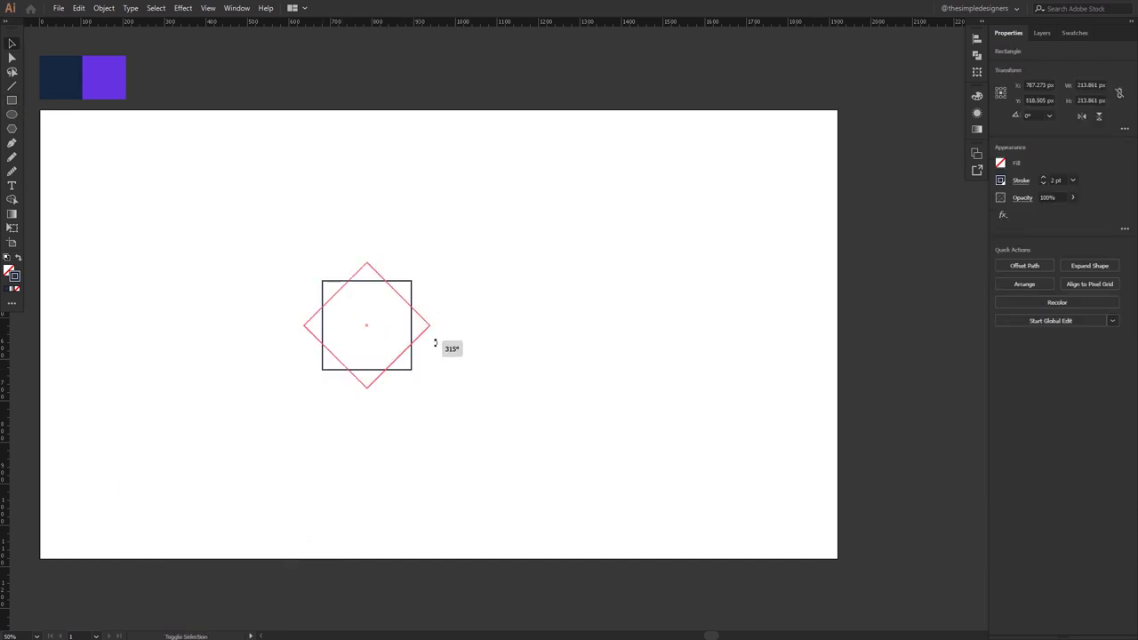
left_click(488, 351)
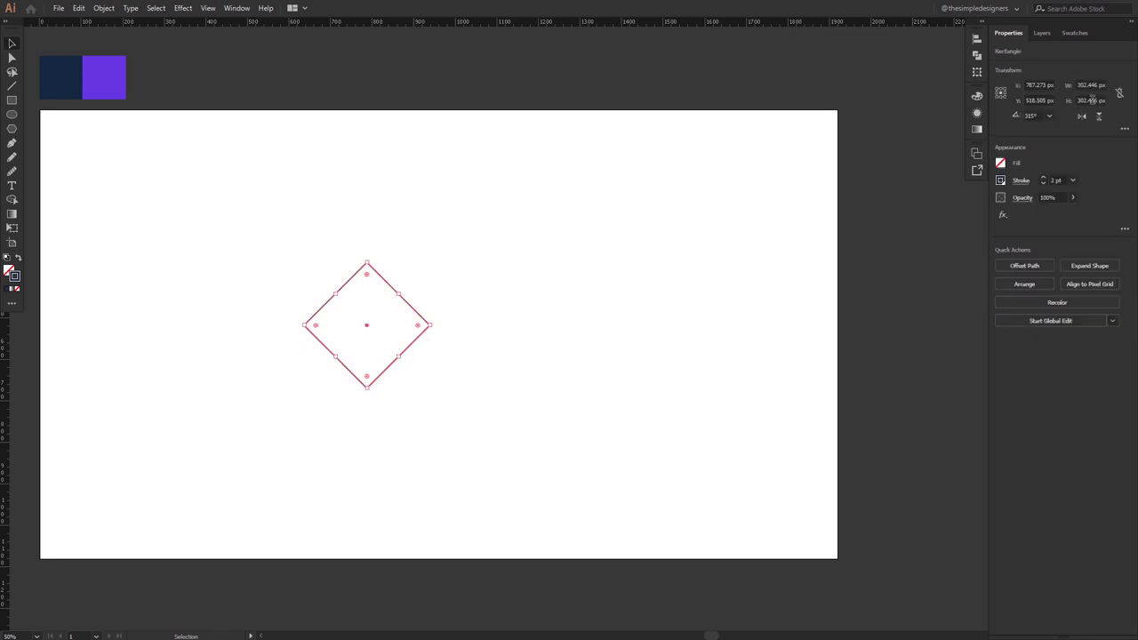
type("57.")
- Flatten the diamond to 57.74% height and place a narrower copy about 80 px below it
key("Return")
left_click(546, 360)
left_click(366, 324)
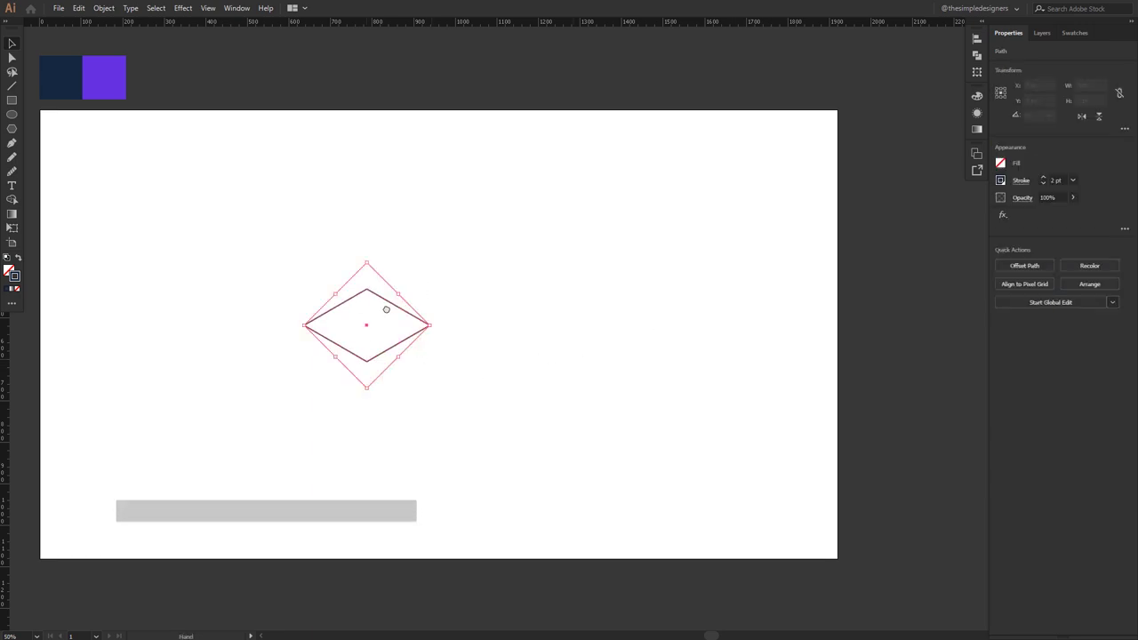
left_click_drag(433, 314, 434, 386)
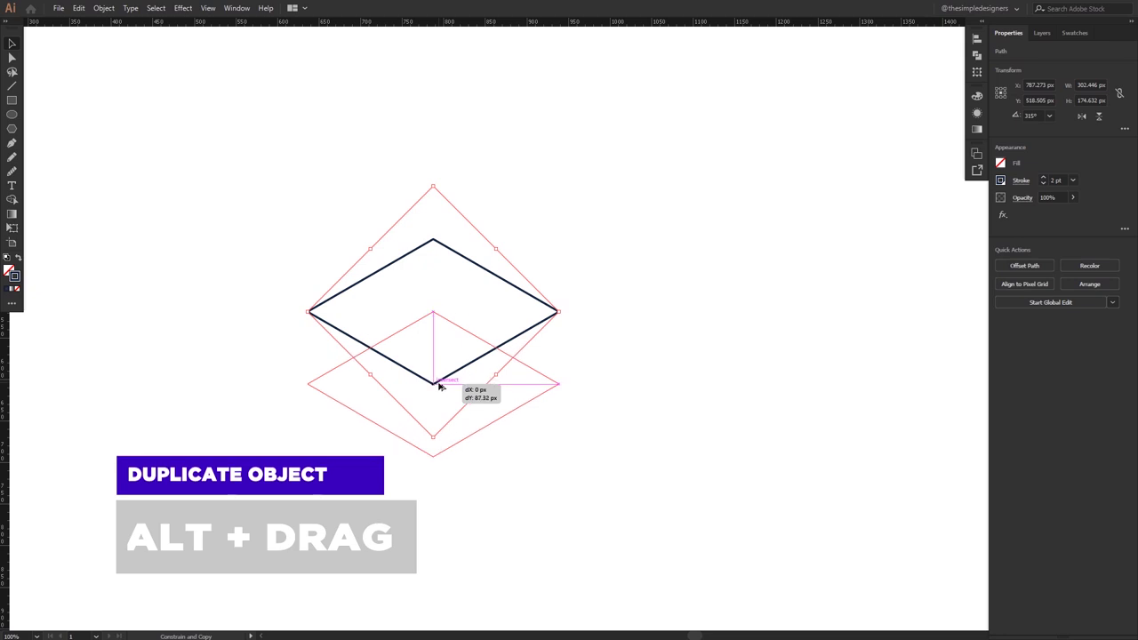
left_click(554, 363)
left_click(557, 380)
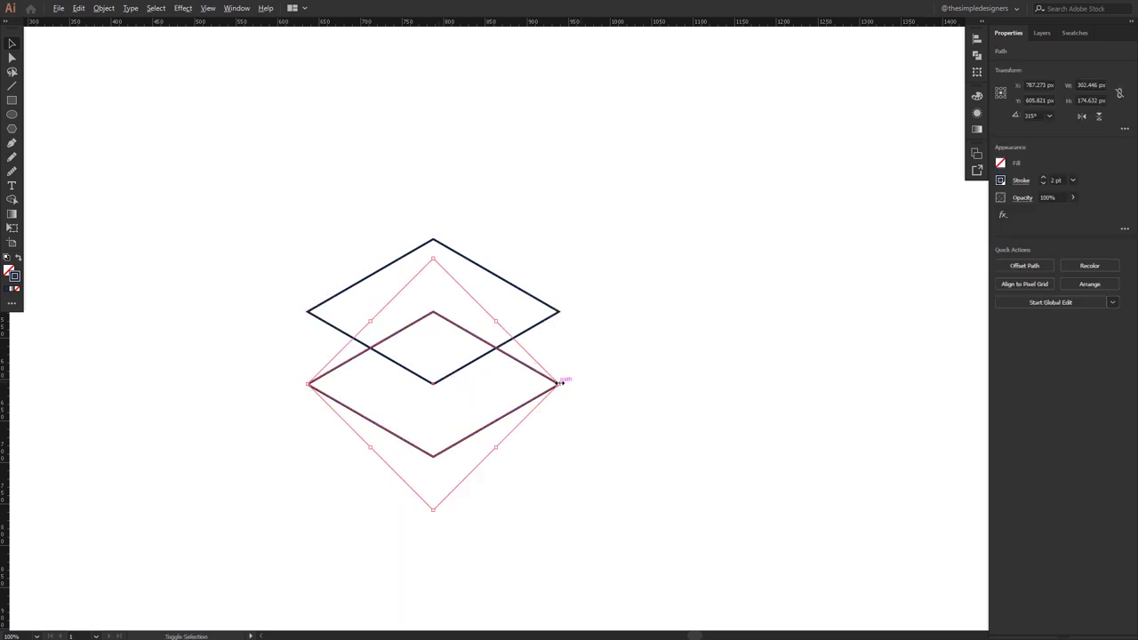
left_click_drag(560, 382, 542, 383)
left_click(577, 363)
- Add anchor points to the upper diamond and delete its top and bottom anchors, leaving two chevrons
left_click(534, 333)
left_click(103, 8)
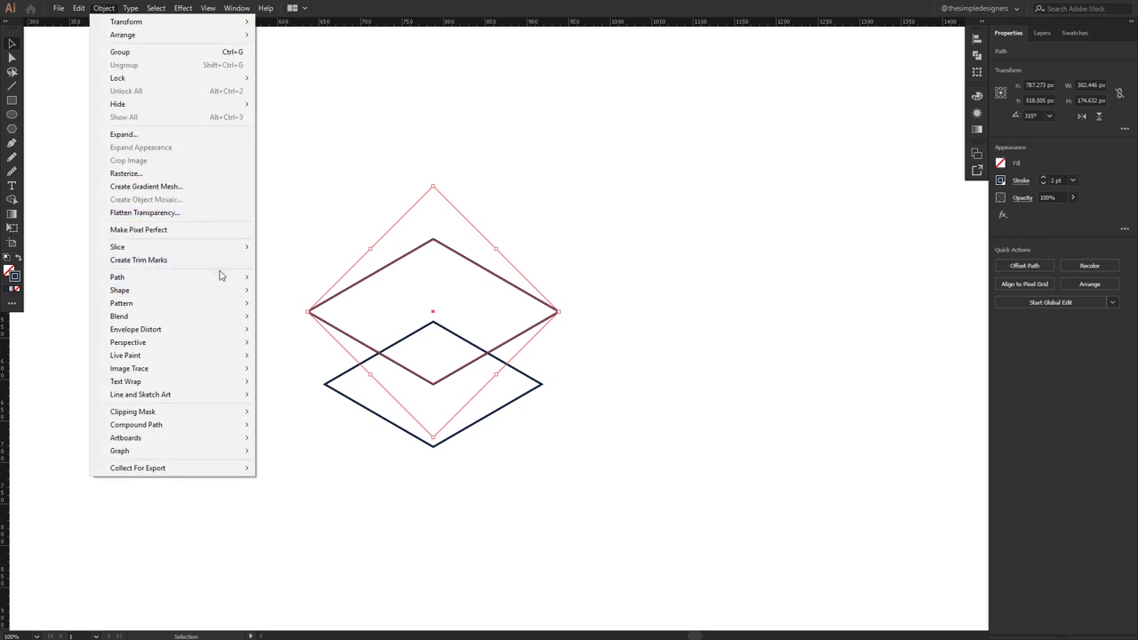
mouse_move(117, 277)
left_click(405, 367)
left_click(508, 177)
key("a")
left_click(433, 240)
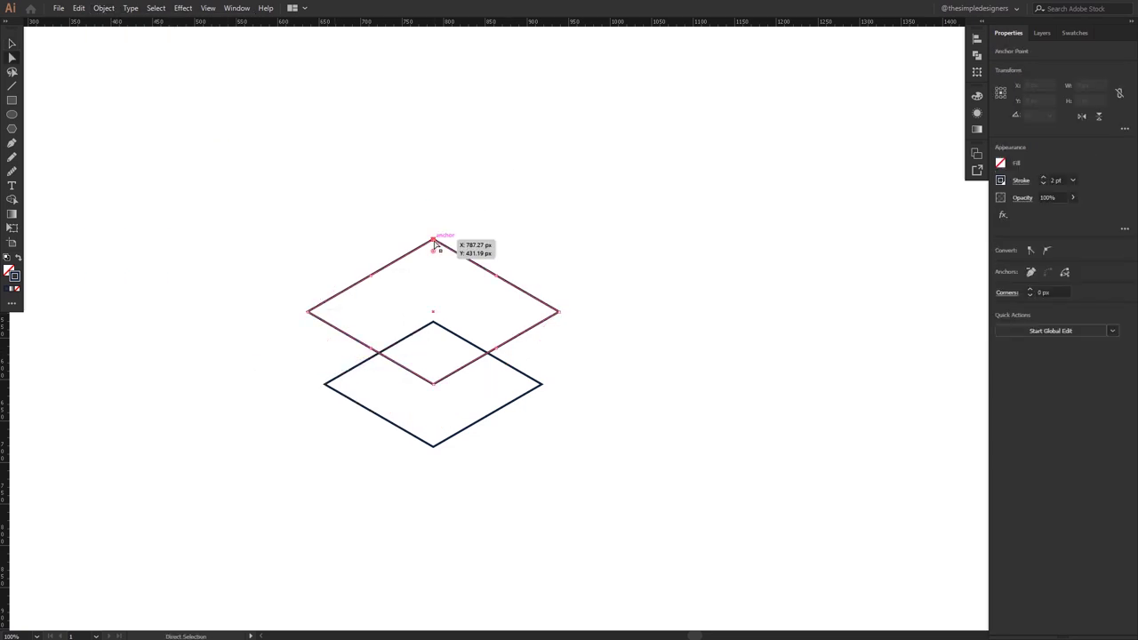
left_click(433, 384, "shift")
key("Delete")
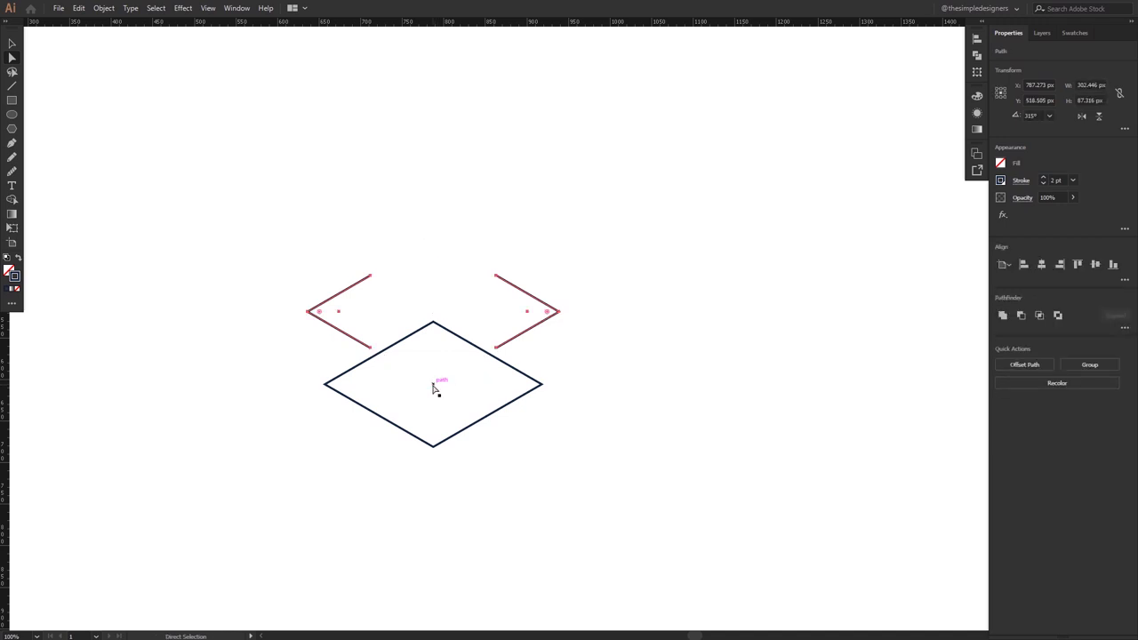
- Resize the lower diamond slightly and select its top anchor
left_click(522, 266)
left_click(524, 380)
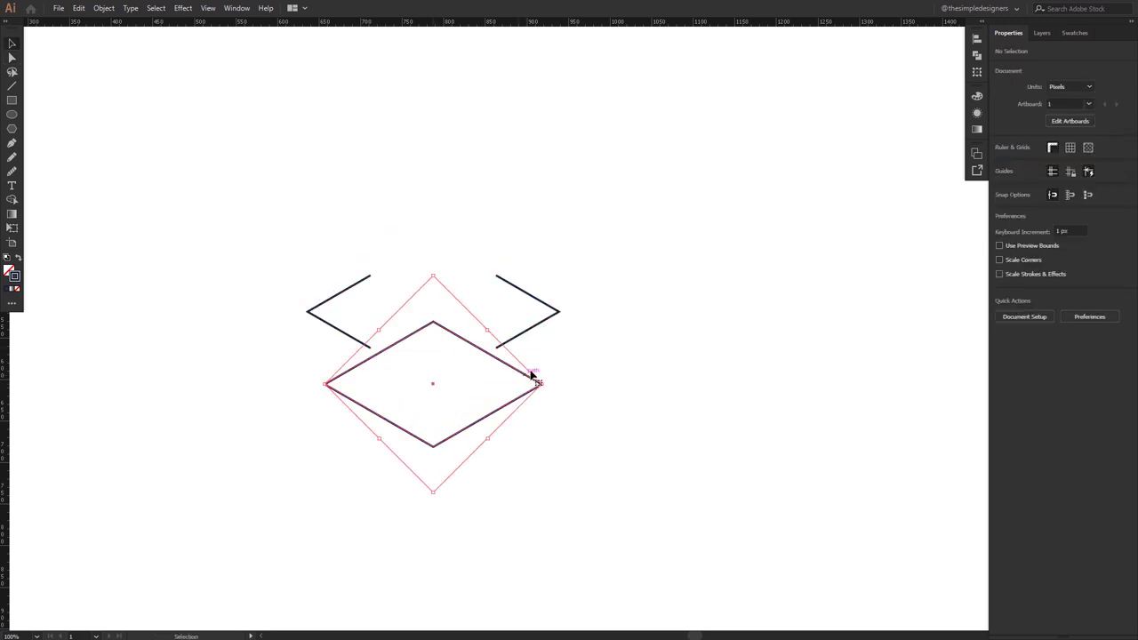
left_click_drag(540, 385, 536, 384)
left_click(610, 338)
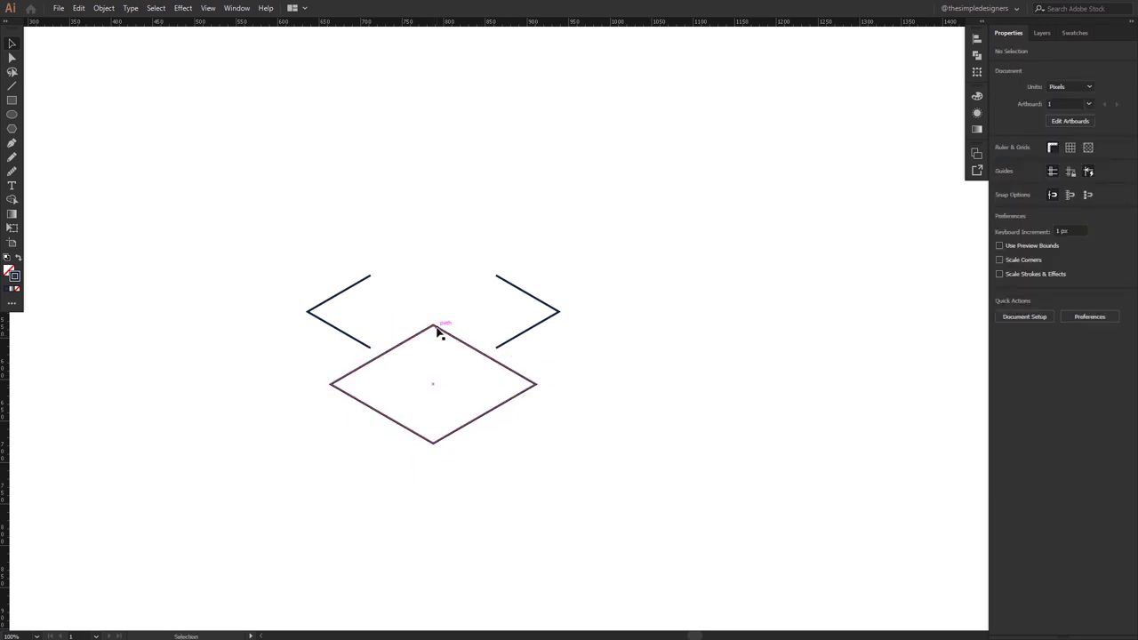
key("a")
left_click(433, 320)
- Cut the lower diamond into a V and extend both ends vertically up to the chevrons
key("Delete")
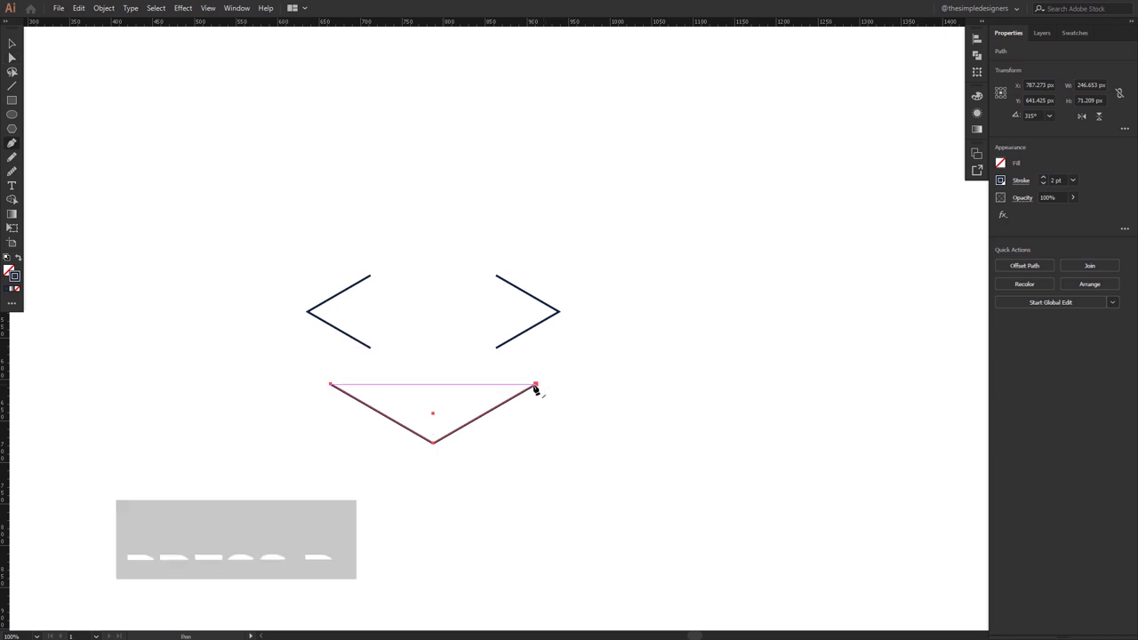
left_click(536, 384)
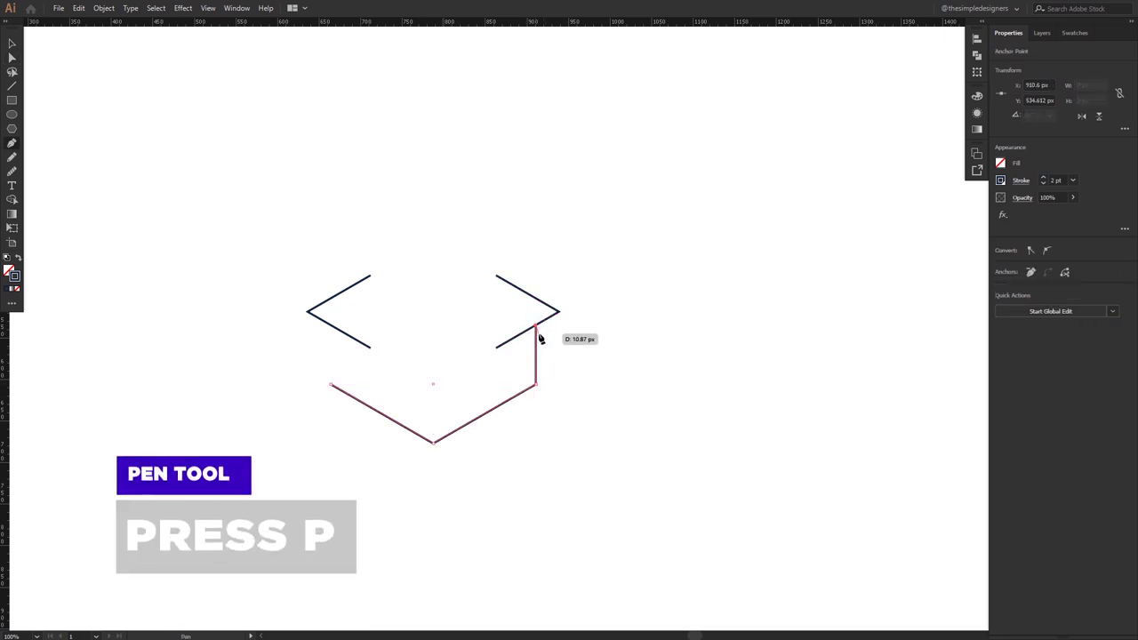
left_click(536, 326)
left_click(603, 374, "ctrl")
key("p")
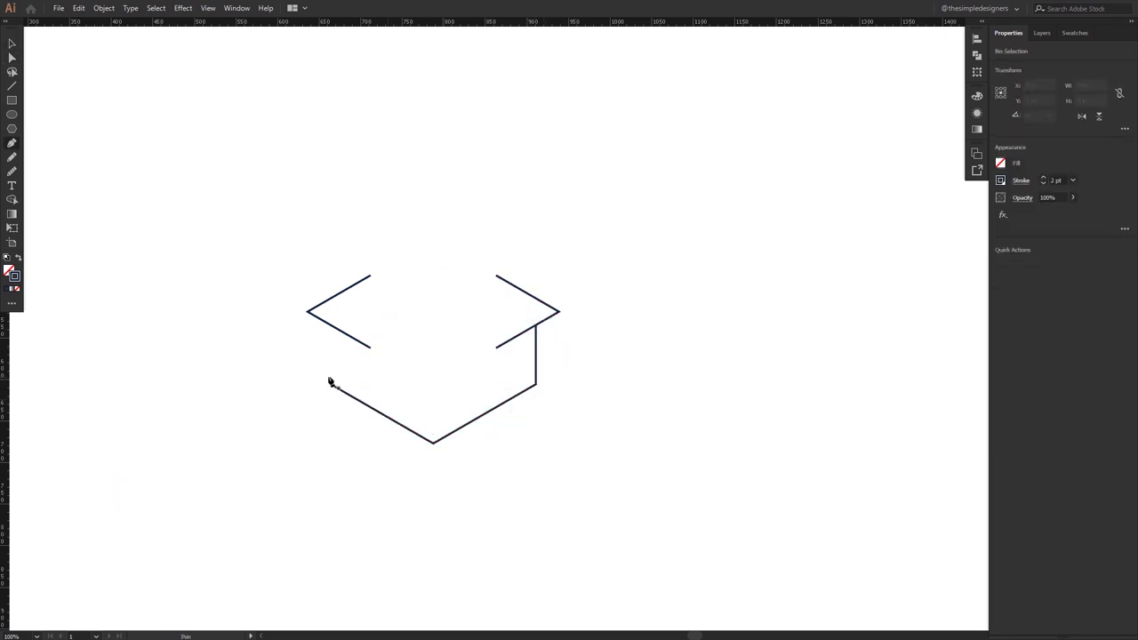
left_click(331, 384)
left_click(330, 326)
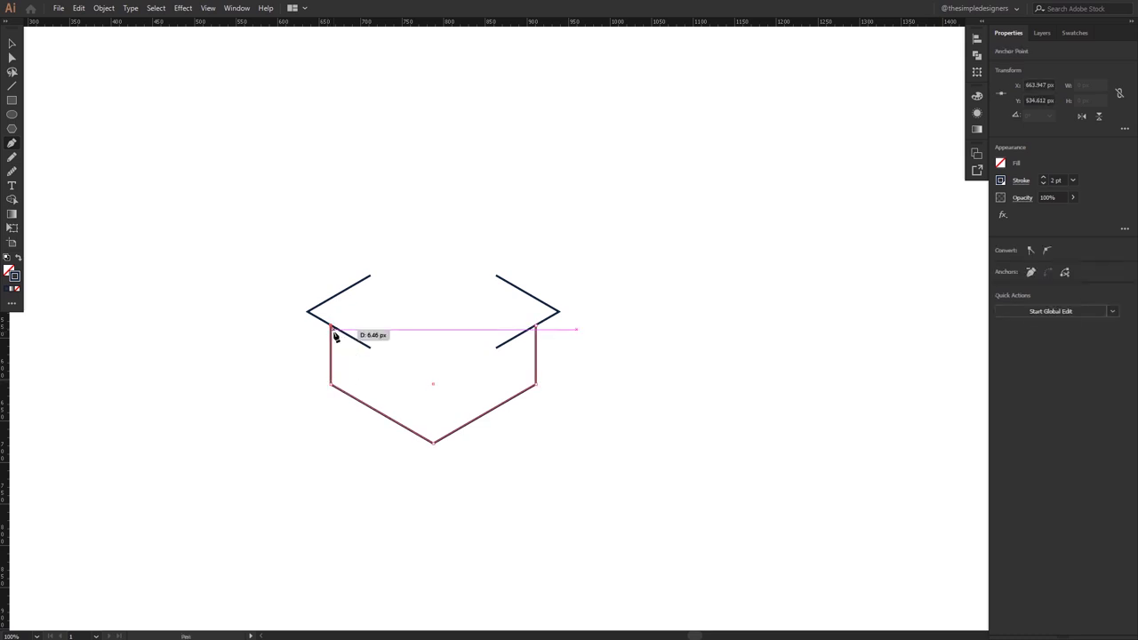
left_click(650, 377, "ctrl")
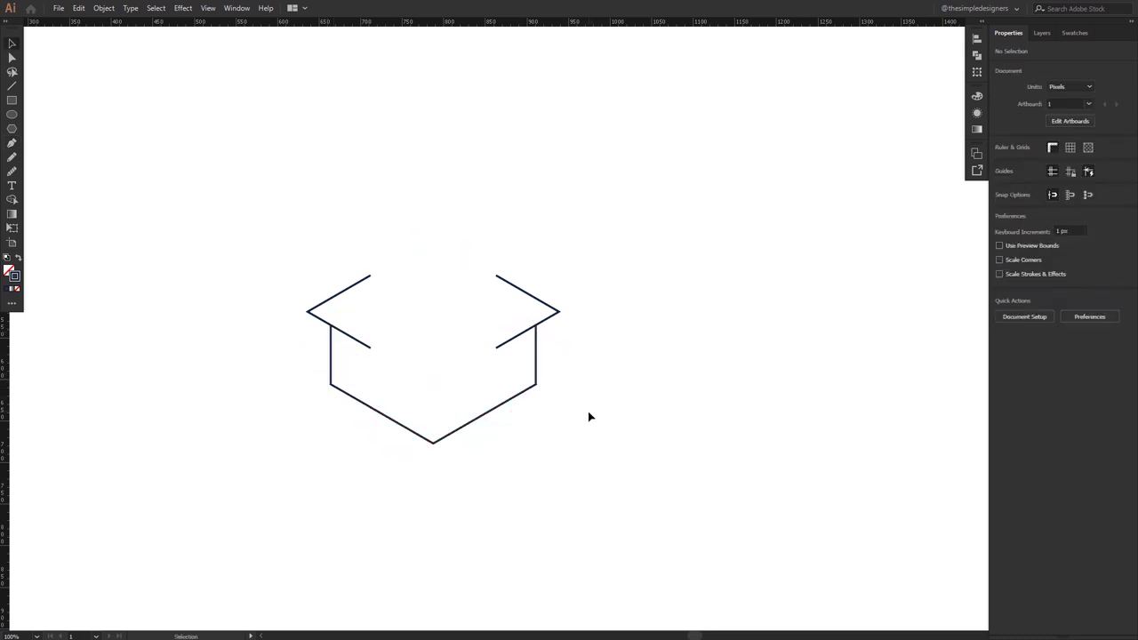
- Narrow the box outline slightly and nudge its right and left sides 10 px inward
left_click(537, 389)
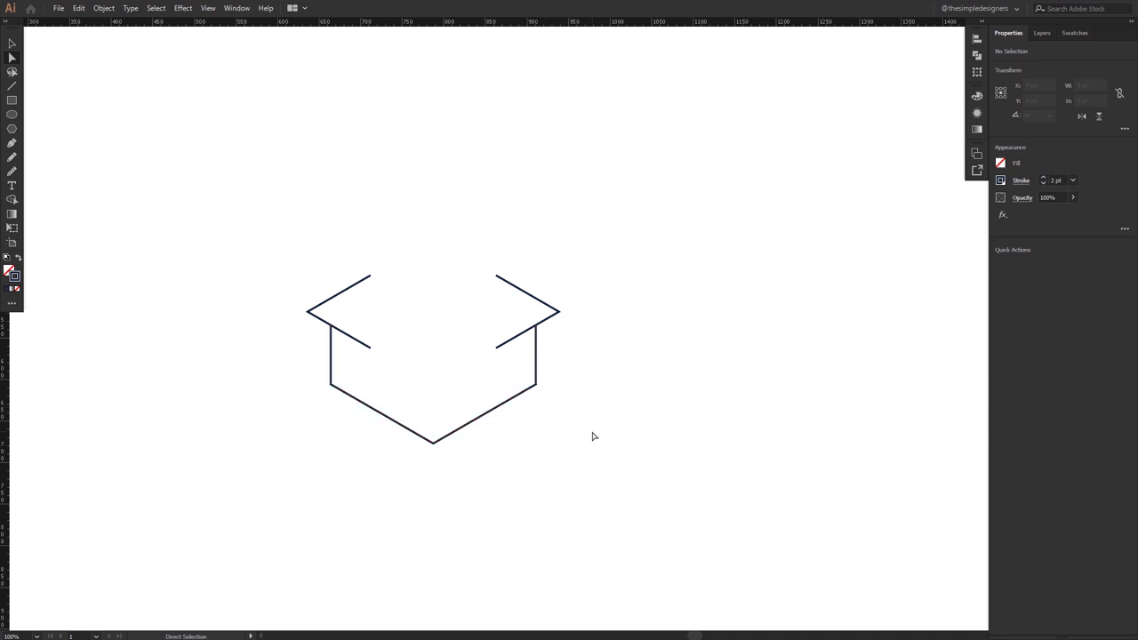
left_click(536, 381)
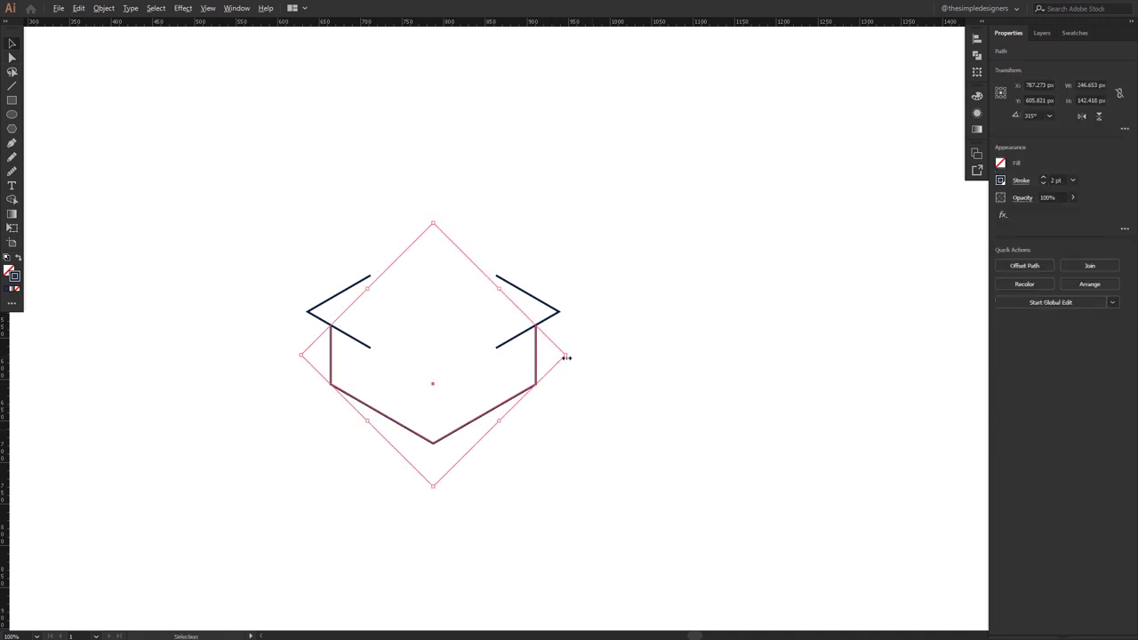
left_click_drag(563, 358, 564, 358)
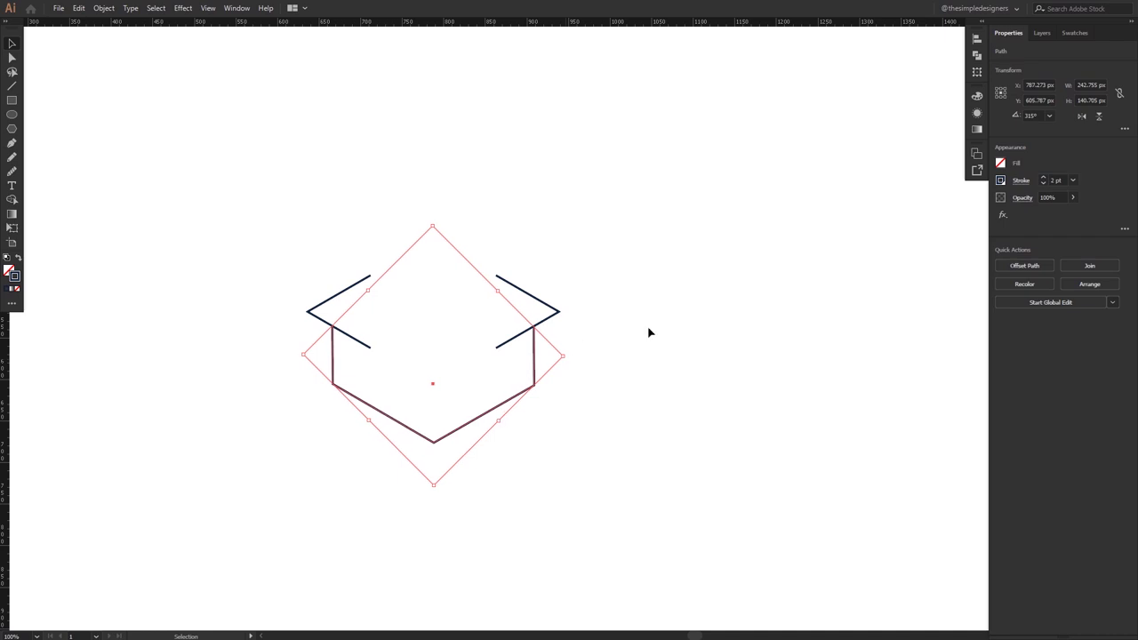
left_click(617, 323)
key("a")
left_click_drag(642, 456, 486, 237)
key("shift+Left")
left_click_drag(264, 231, 389, 447)
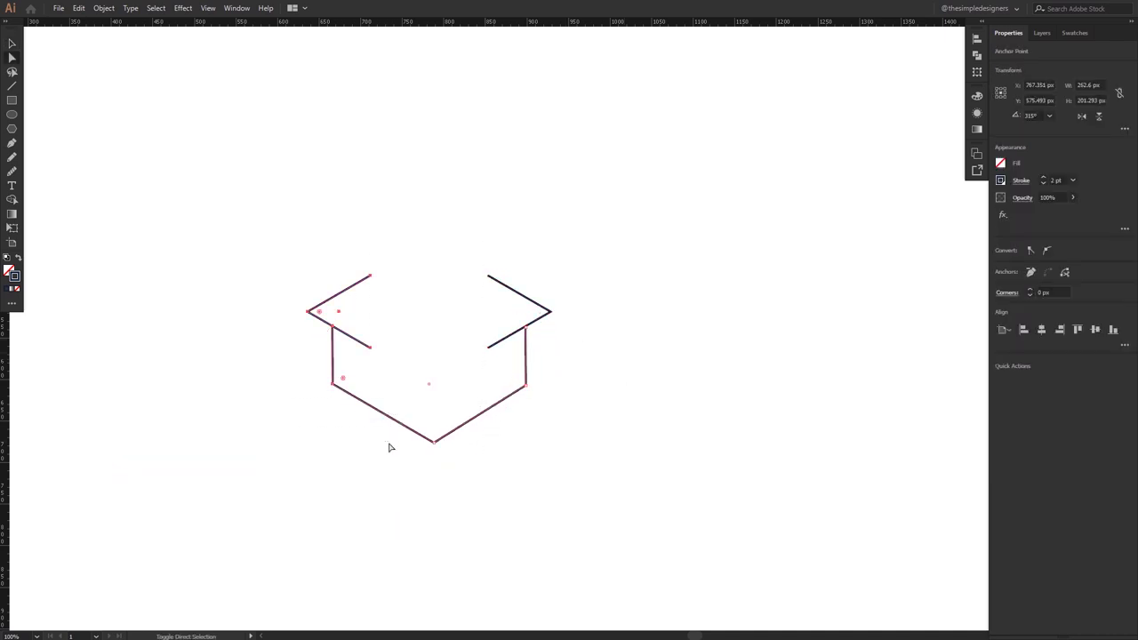
key("shift+Right")
- Nudge the bottom point up and back down 10 px, then select every icon part
left_click(434, 441)
key("shift+Up")
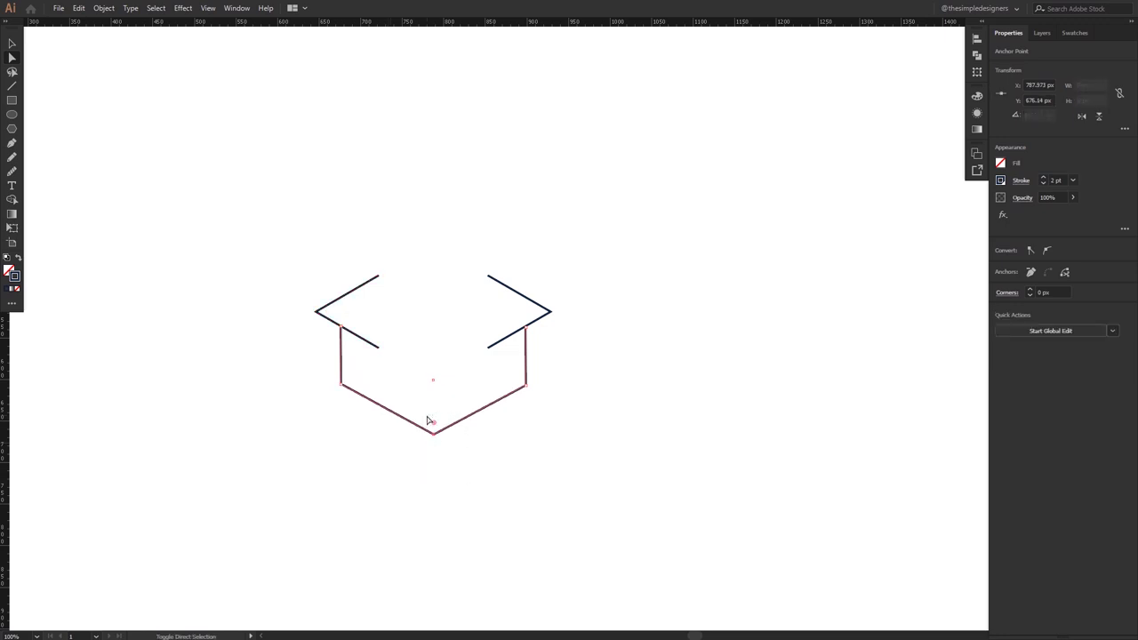
key("shift+Down")
key("v")
left_click(308, 213)
left_click_drag(308, 214, 647, 542)
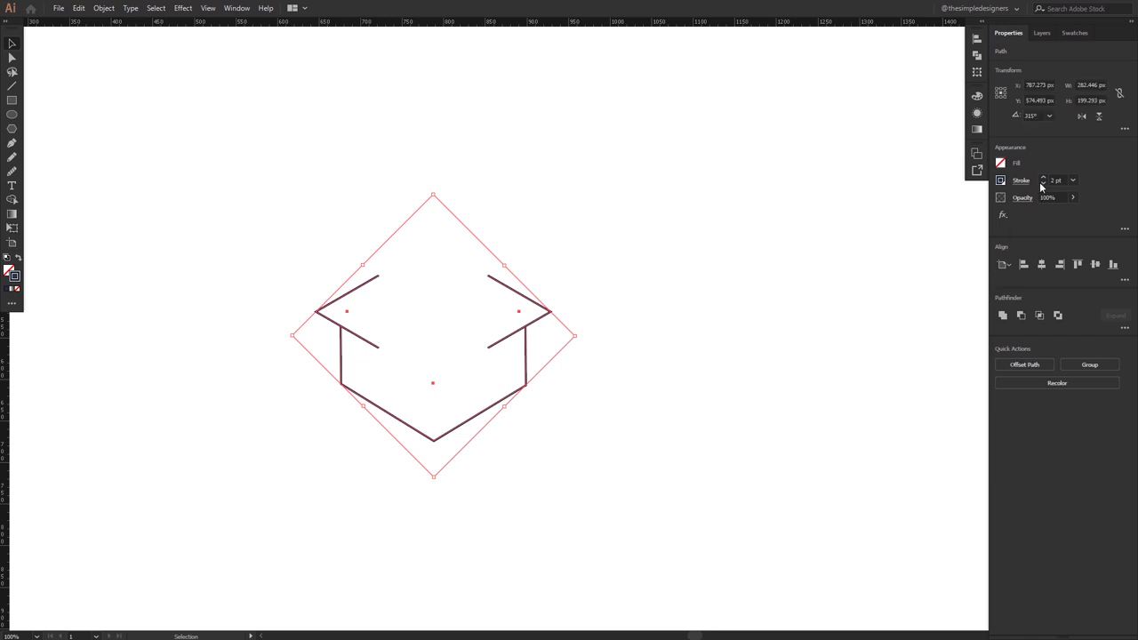
- Set the icon's stroke weight to 20 pt in the Properties panel
left_click(1041, 178)
left_click(1040, 178)
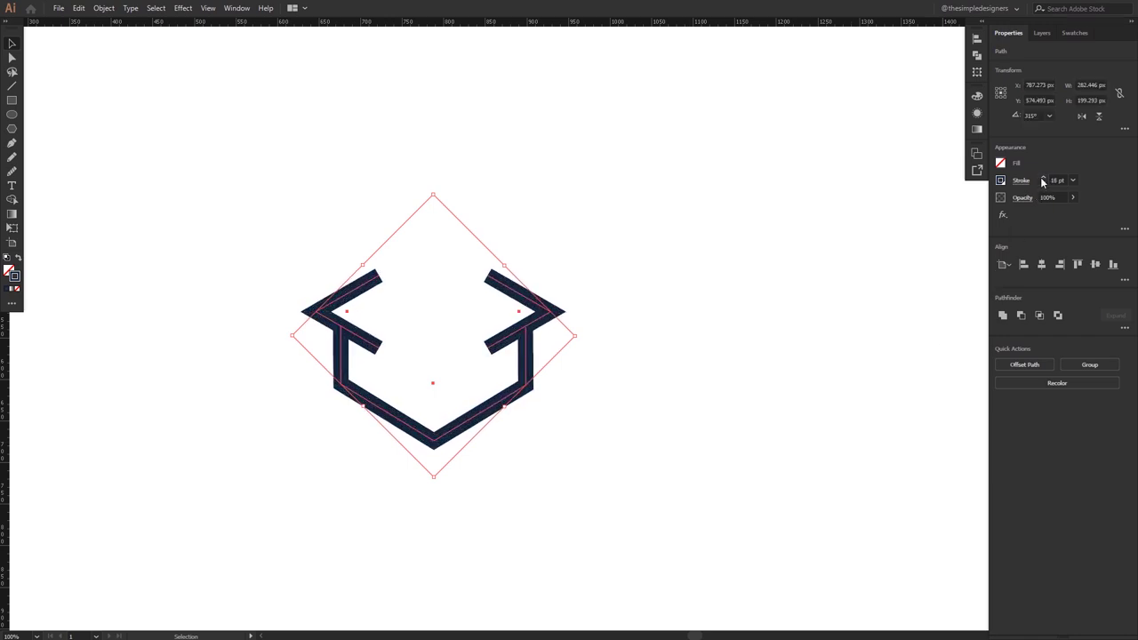
left_click(1041, 177)
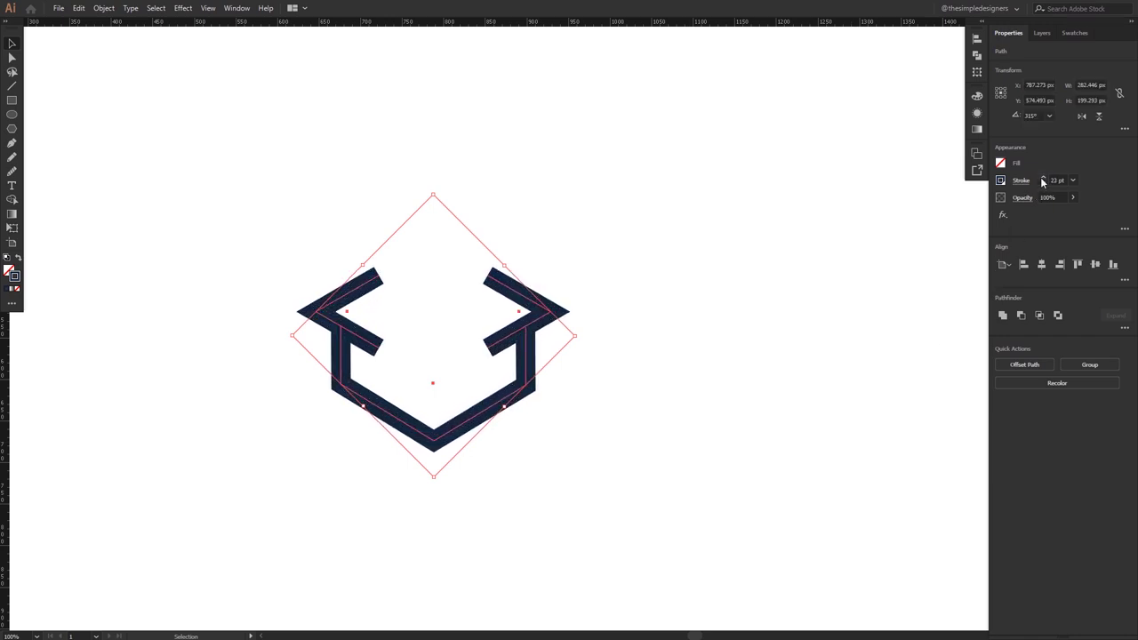
left_click(1041, 183)
left_click(858, 241)
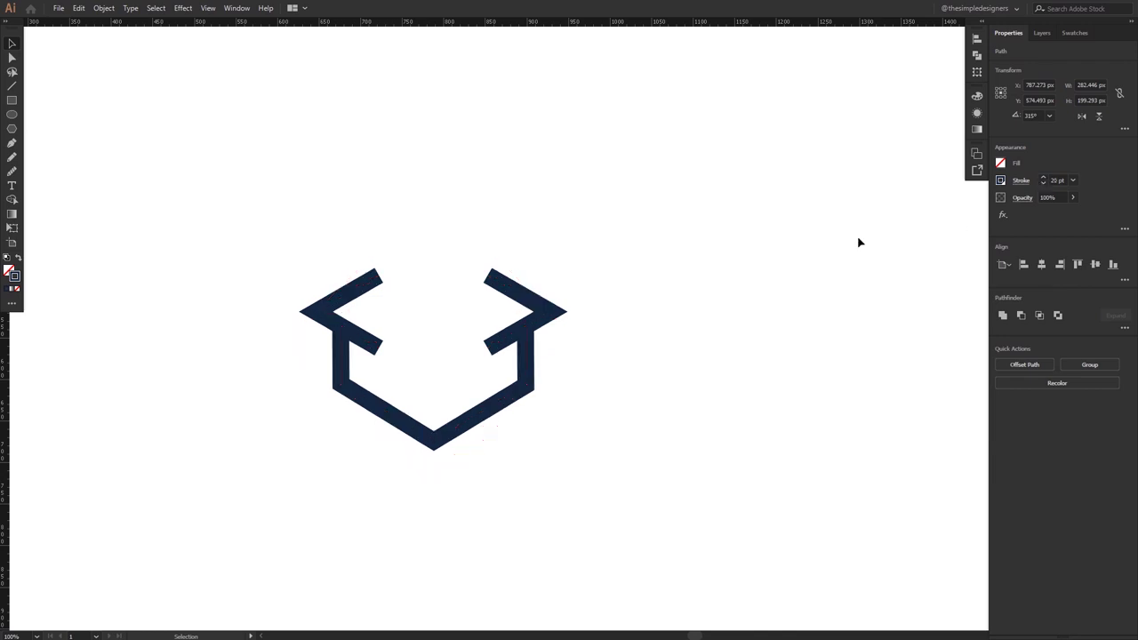
left_click(12, 85)
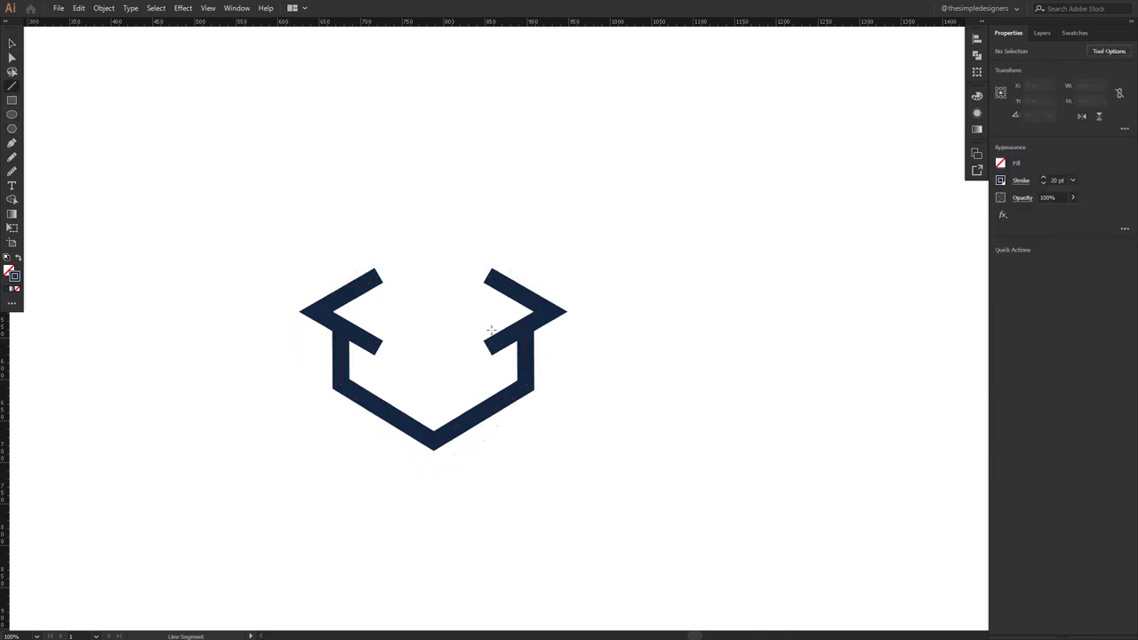
- Draw a vertical bar between the chevrons and rotate it into a slash
left_click_drag(433, 259, 441, 366)
left_click(456, 259)
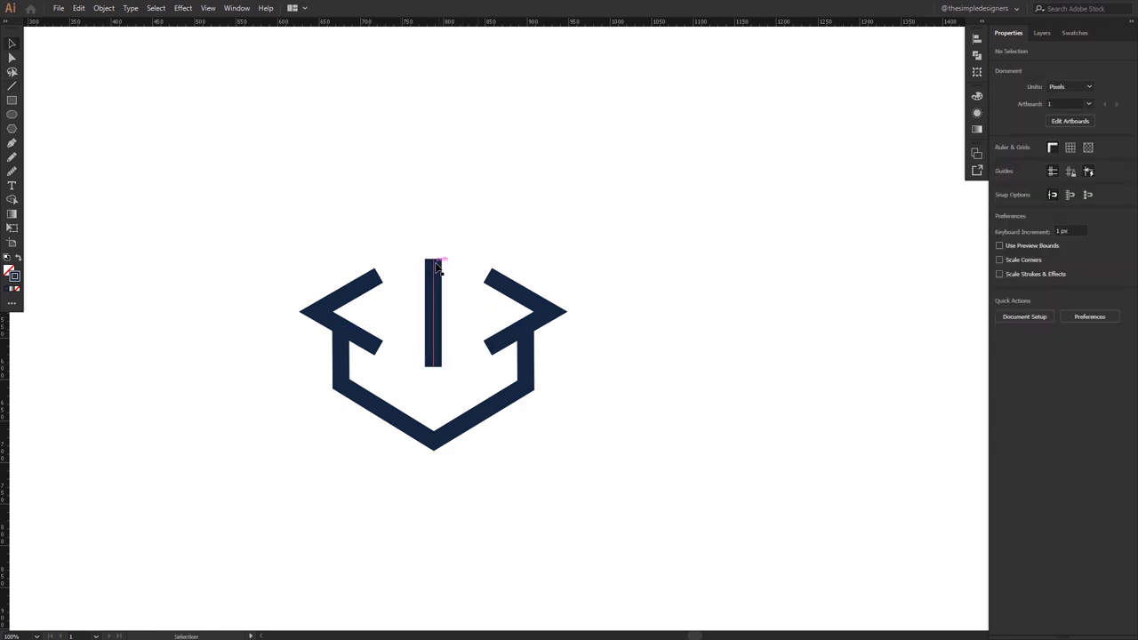
left_click(437, 268)
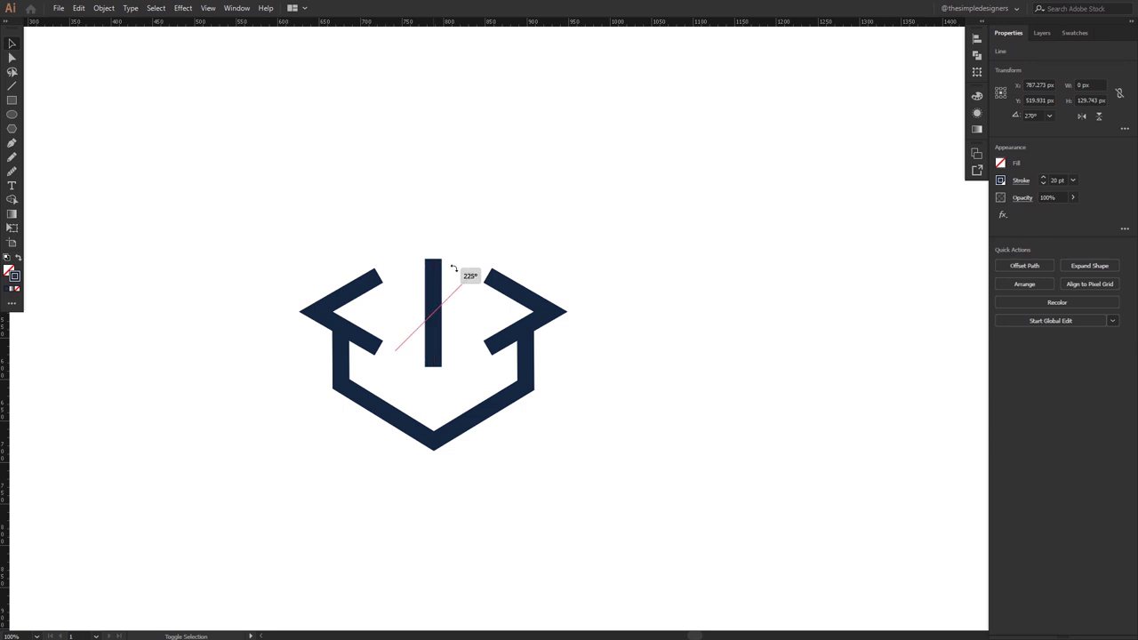
left_click_drag(449, 264, 450, 263)
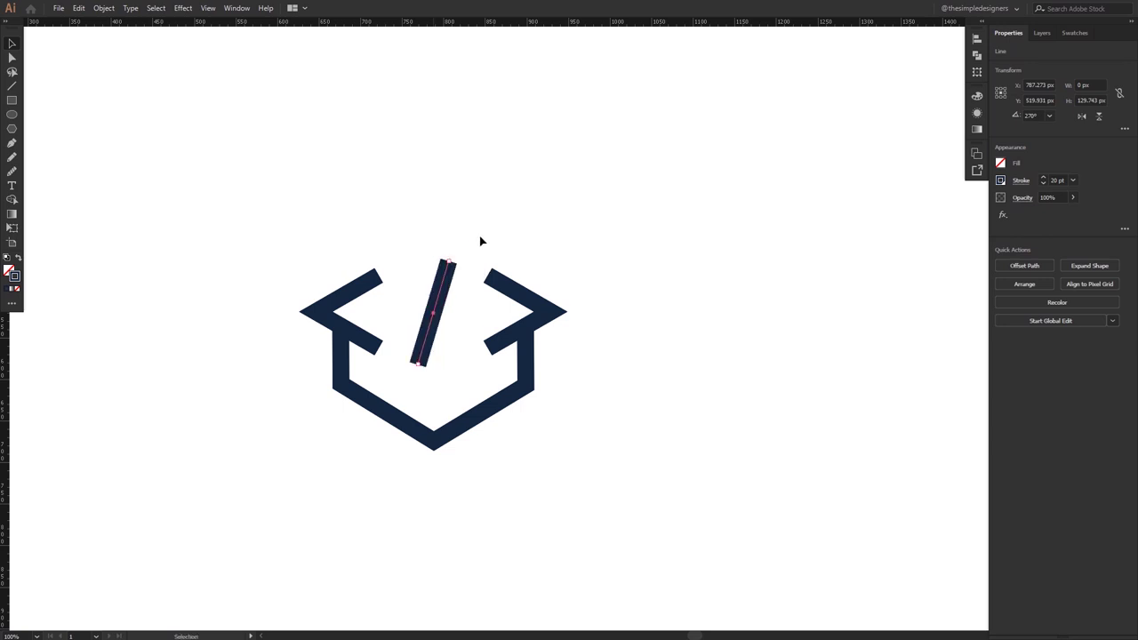
left_click(618, 434)
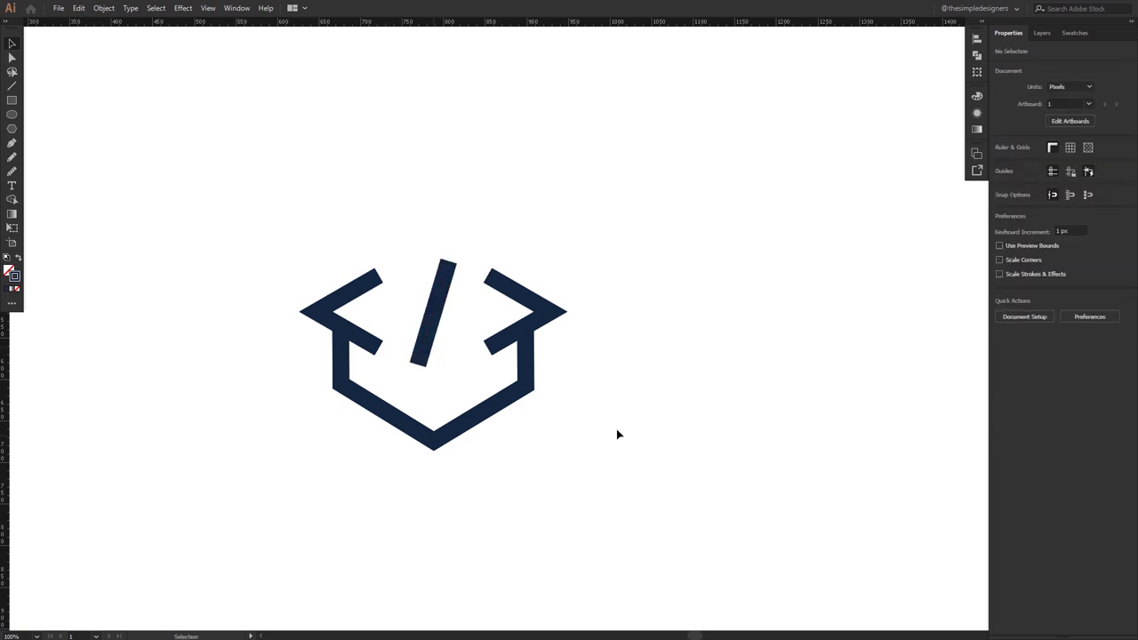
- Nudge the slash slightly up and right, then zoom out to the whole artboard
left_click(435, 311)
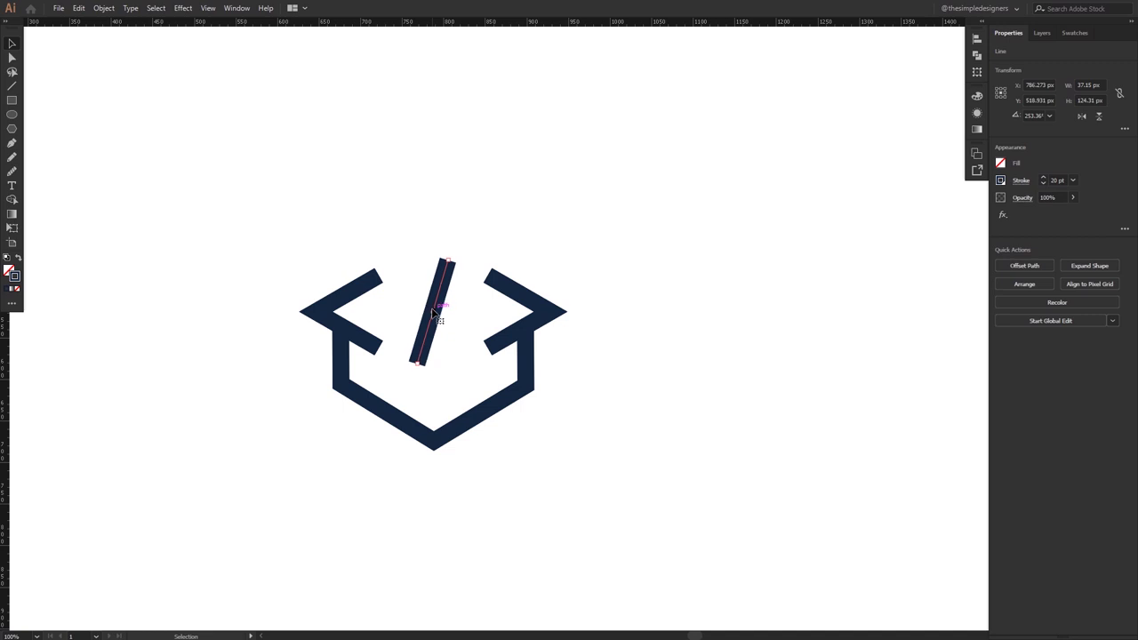
key("Up")
key("Right")
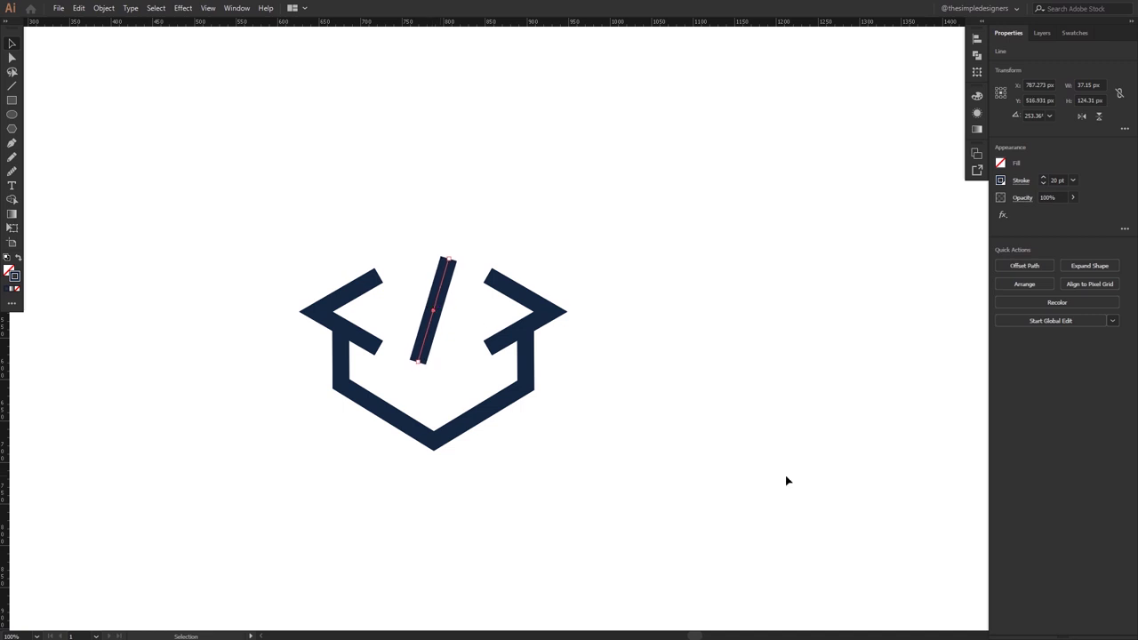
left_click(779, 480)
key("ctrl+minus")
key("ctrl+minus")
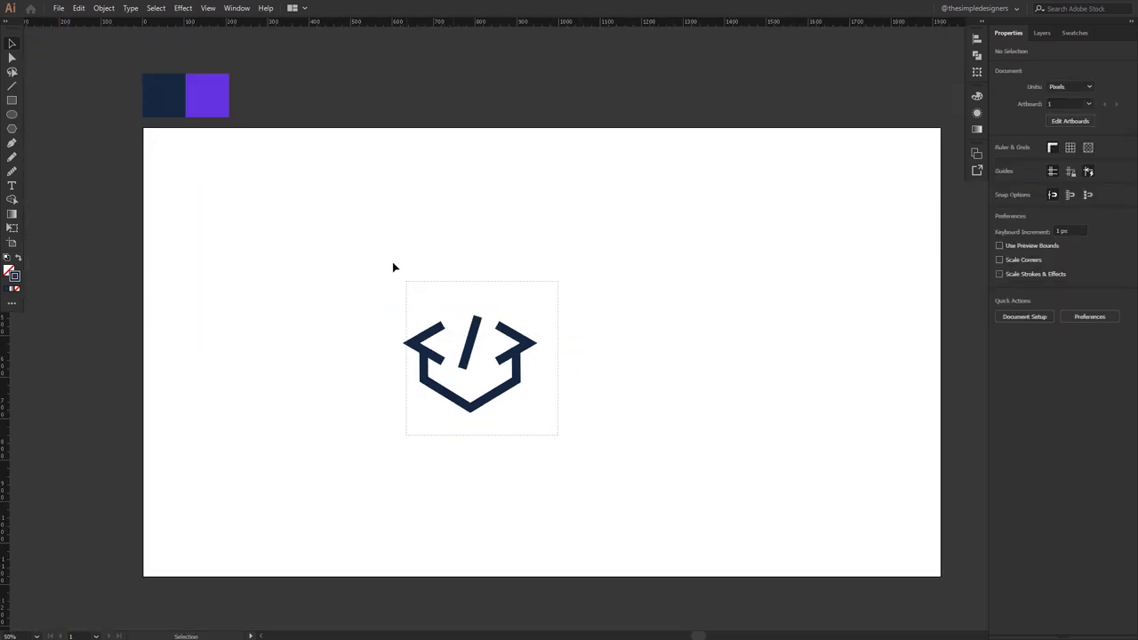
- Scale the logo up to about 319 × 247 px and set its stroke to 23 pt
left_click_drag(394, 266, 534, 406)
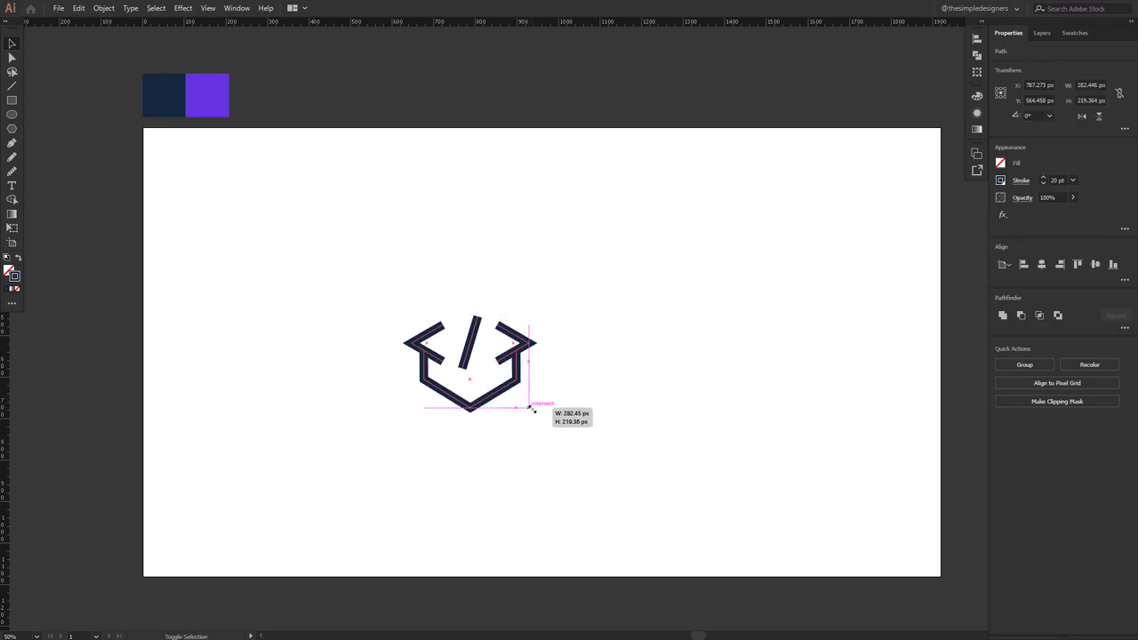
left_click_drag(528, 405, 544, 409)
left_click(600, 429)
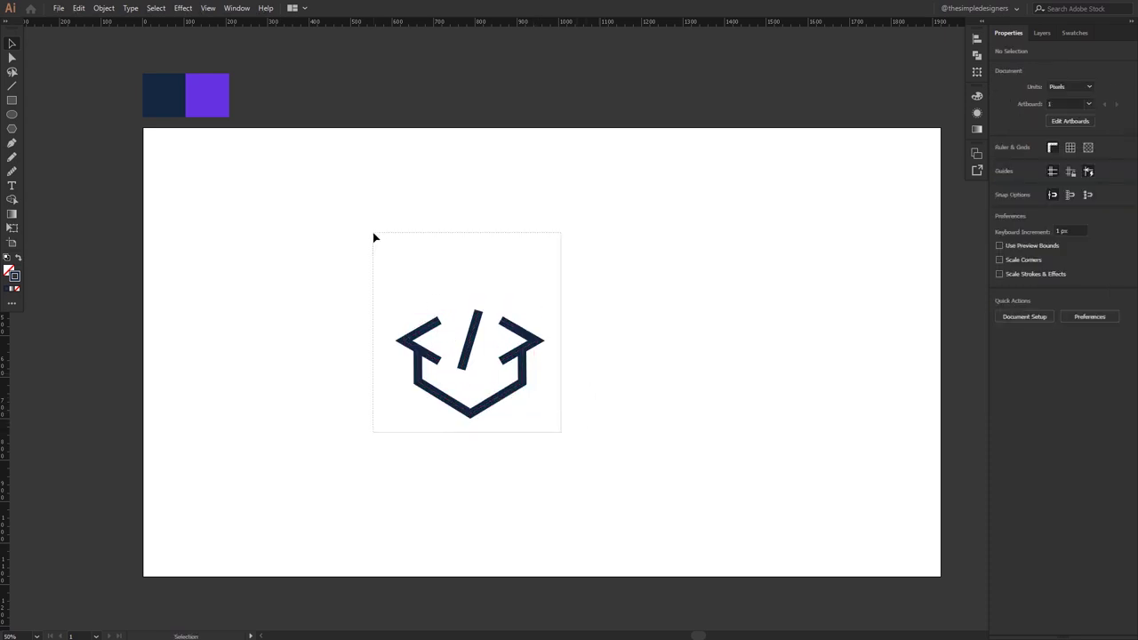
left_click_drag(375, 238, 374, 238)
left_click(1044, 178)
left_click(1044, 179)
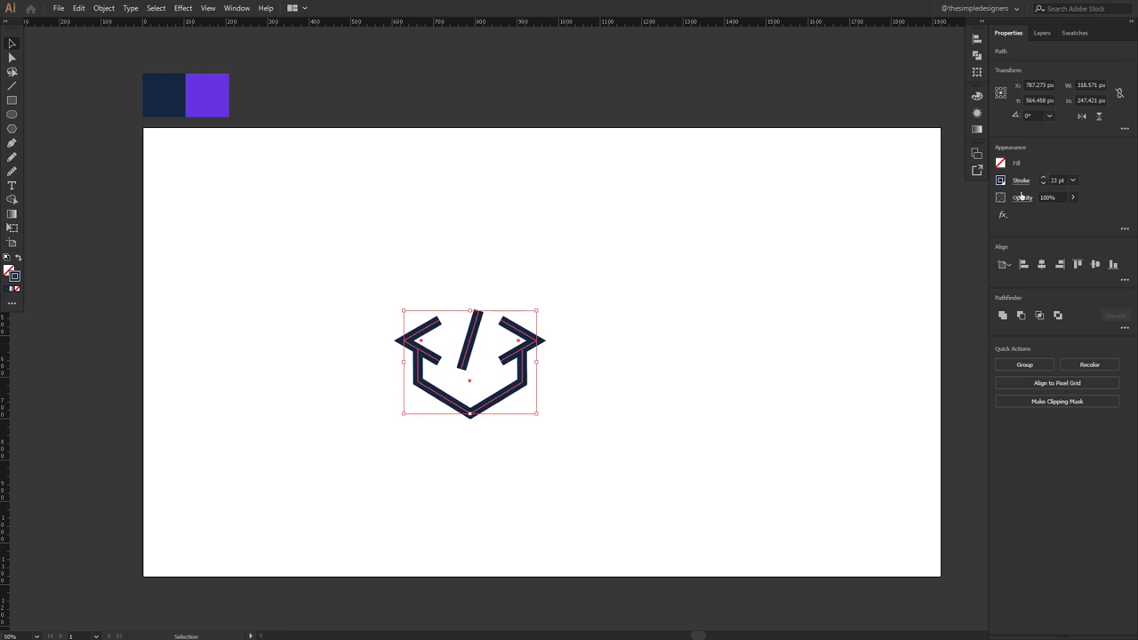
scroll(455, 288, "down", 1)
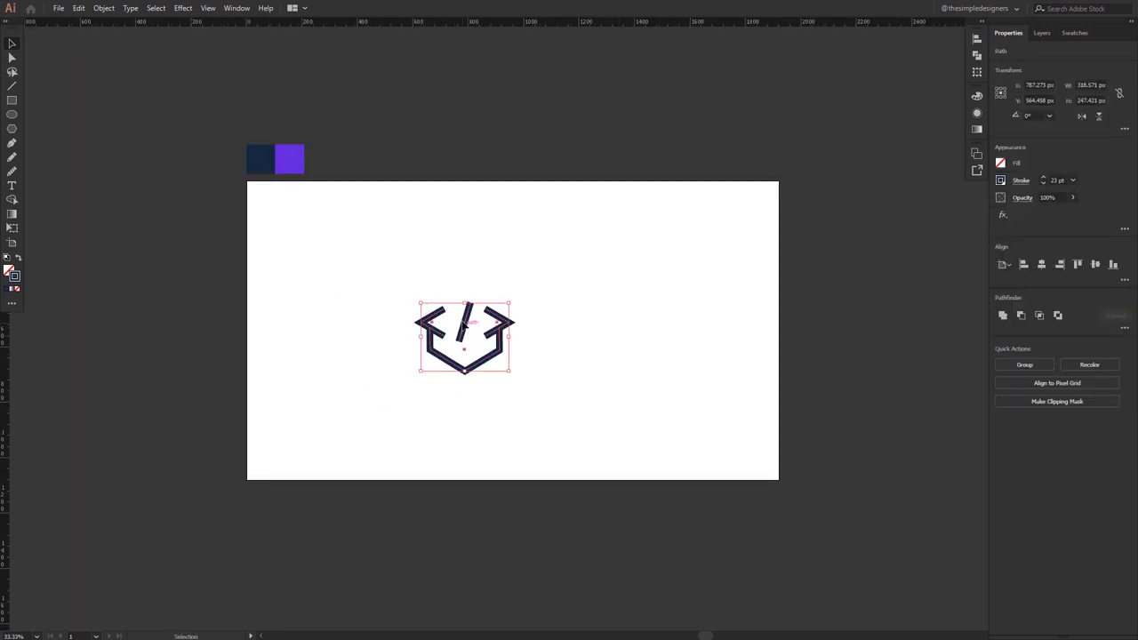
left_click(469, 328)
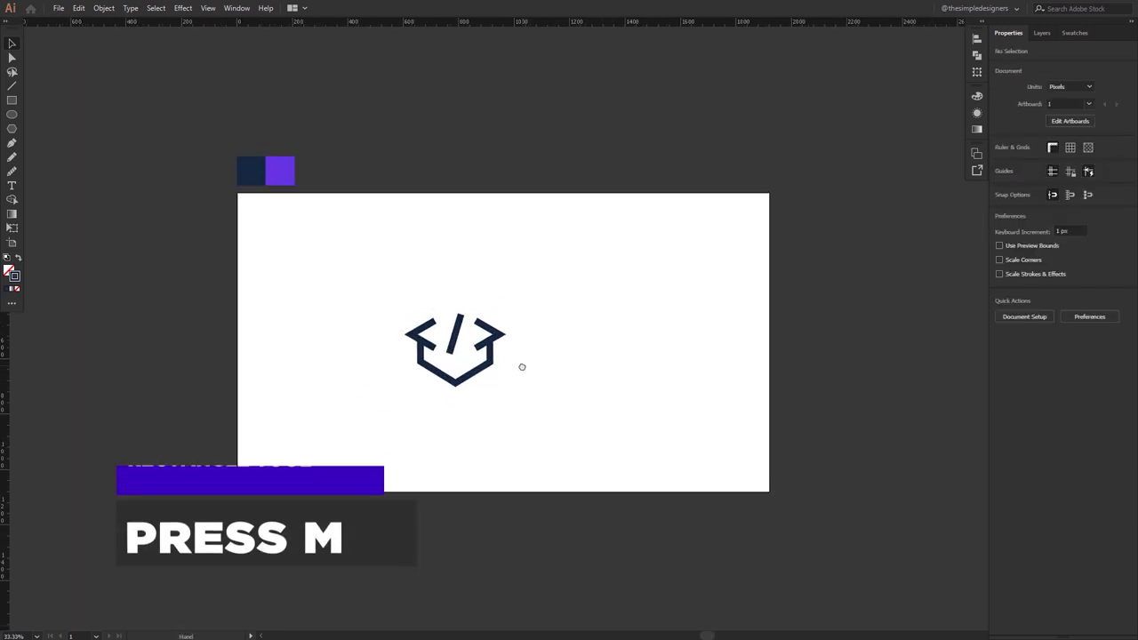
- Draw a rectangle from the artboard's top-left corner down to its bottom edge
key("m")
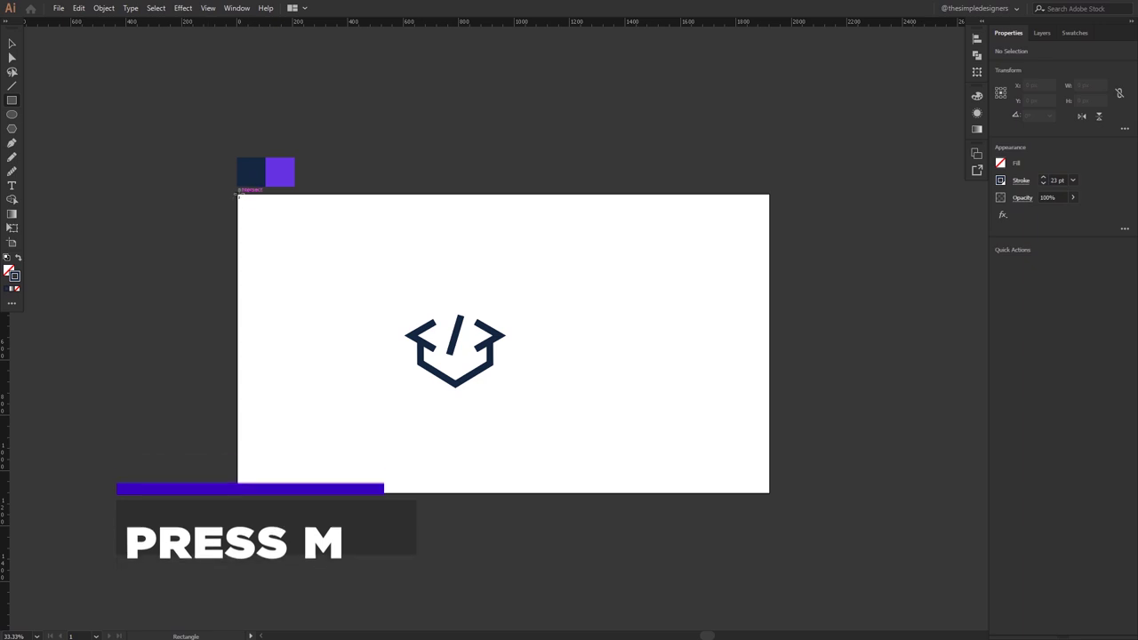
left_click_drag(238, 194, 510, 496)
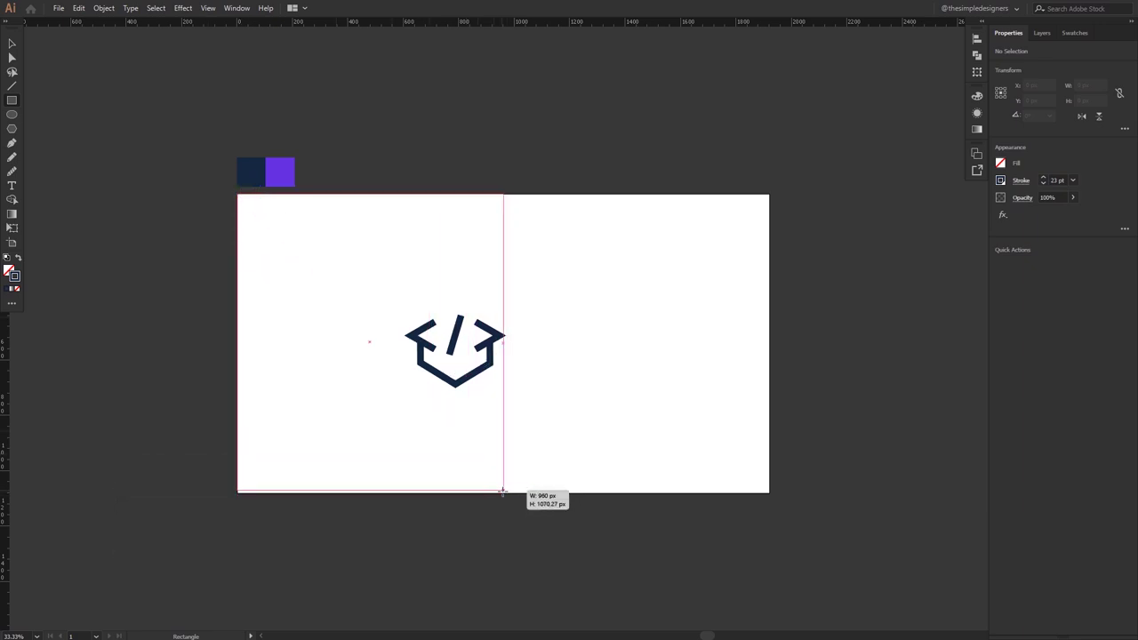
left_click_drag(511, 497, 512, 491)
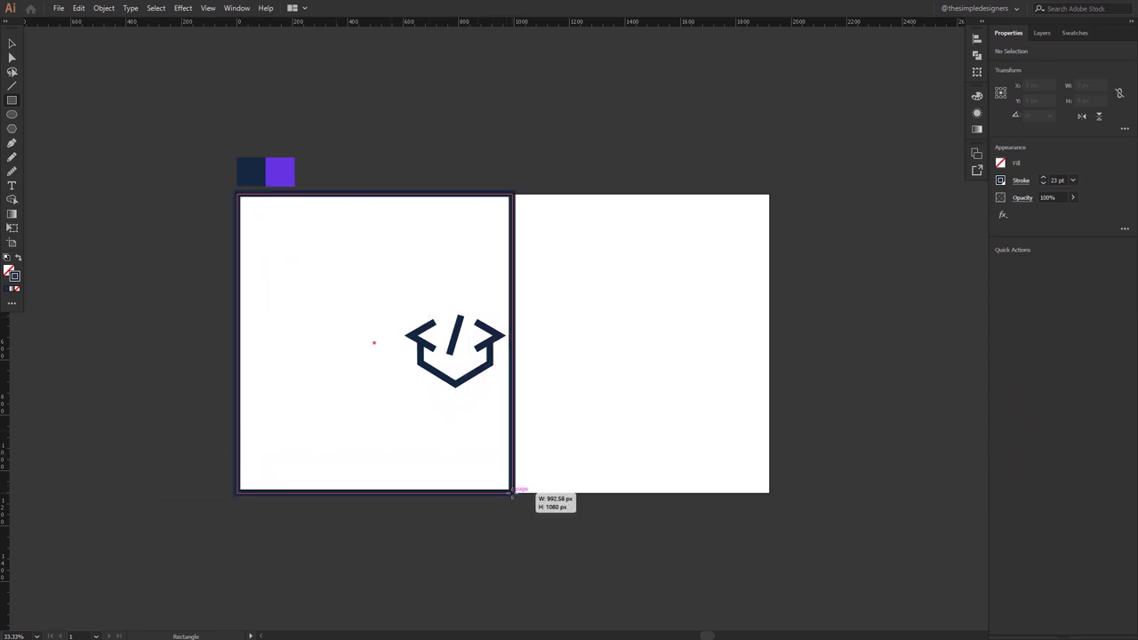
key("v")
left_click(484, 376)
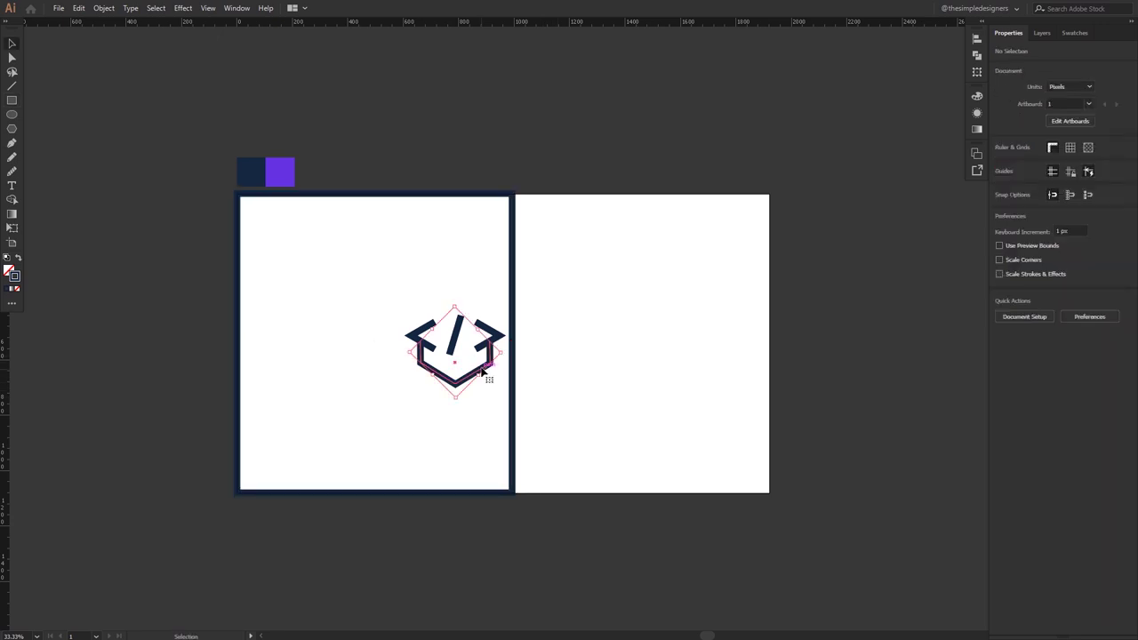
- Group the logo paths and move the group off the artboard to the left
left_click(484, 376)
left_click(451, 342, "shift")
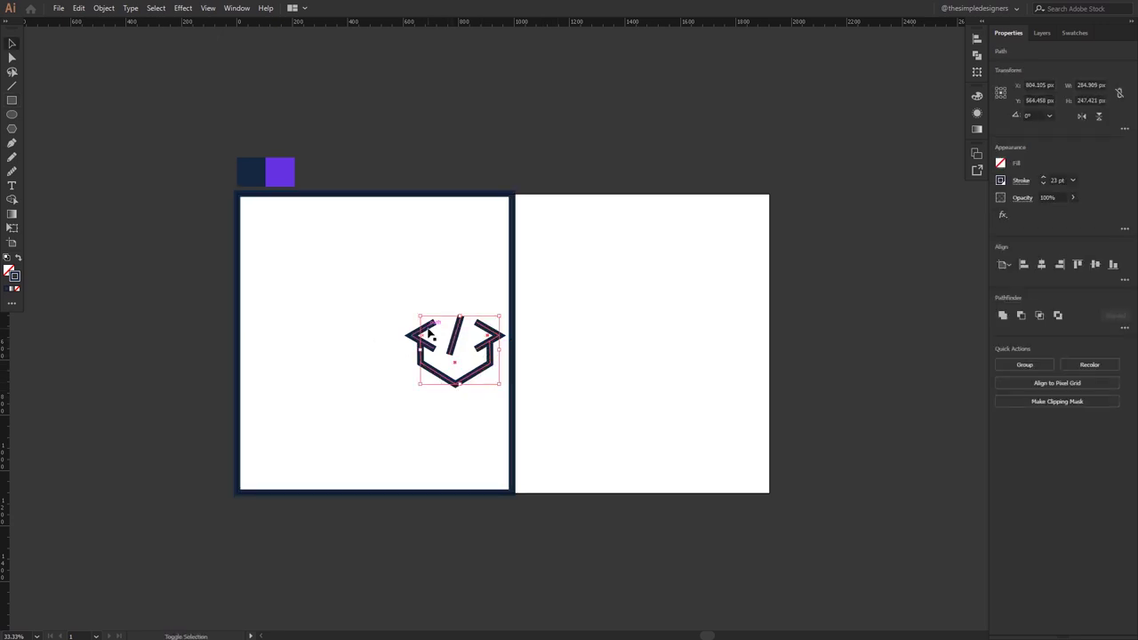
right_click(429, 330)
left_click(457, 399)
left_click(569, 370)
mouse_move(404, 331)
left_mouse_down()
mouse_move(212, 289)
mouse_move(118, 285)
left_mouse_up()
left_click(516, 334)
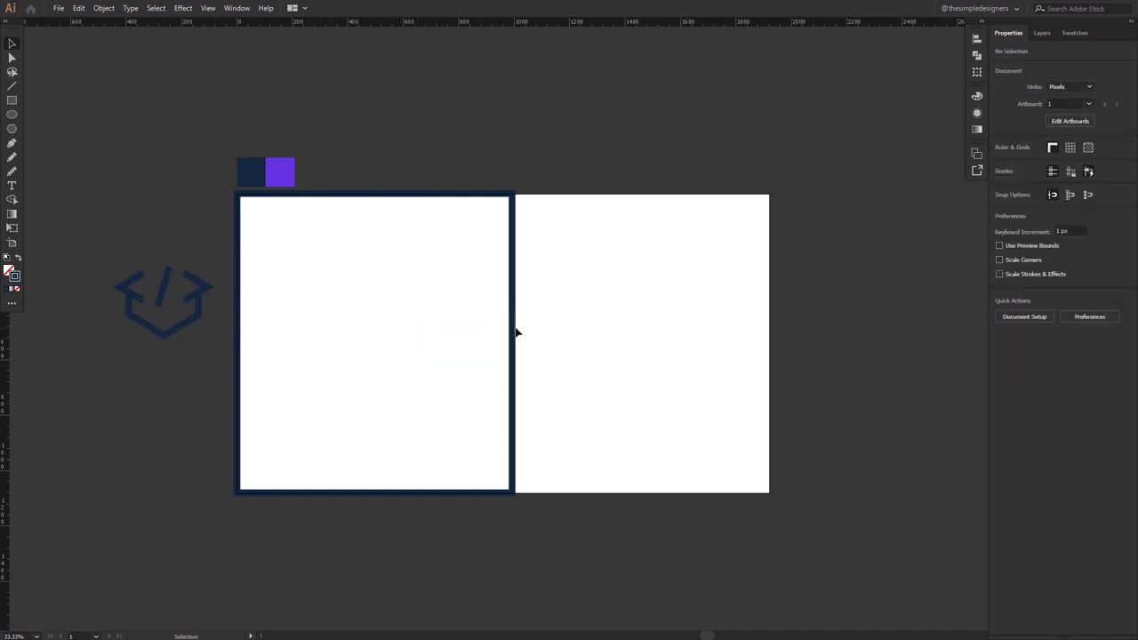
- Fill the rectangle with the purple swatch colour using the eyedropper
left_click(514, 330)
left_click(18, 258)
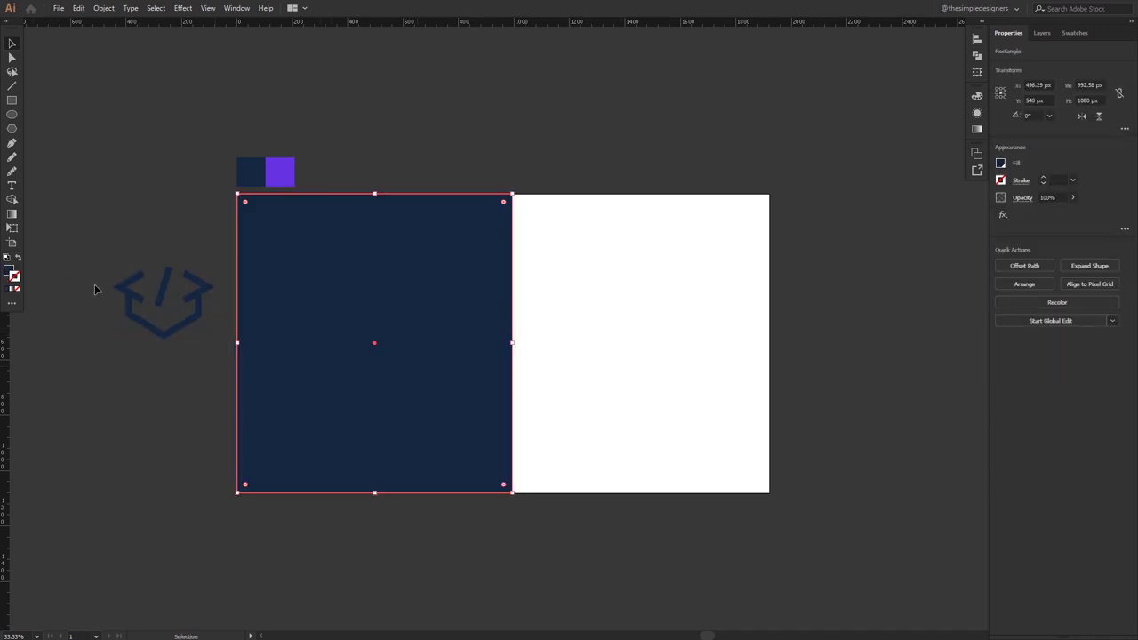
key("i")
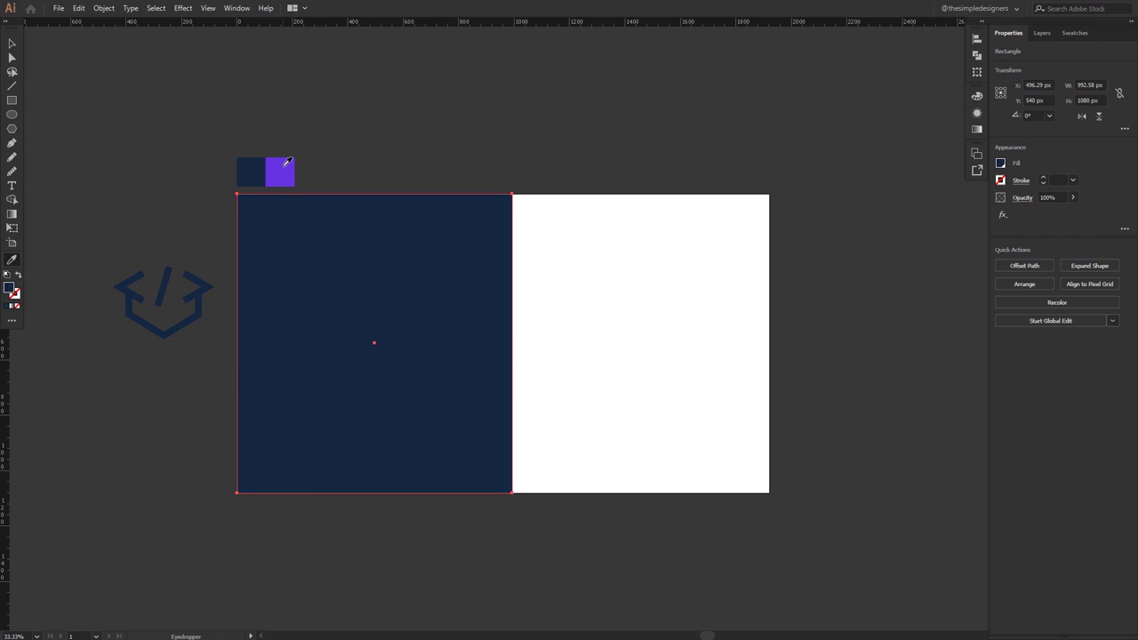
left_click(284, 163)
key("v")
left_click(515, 332)
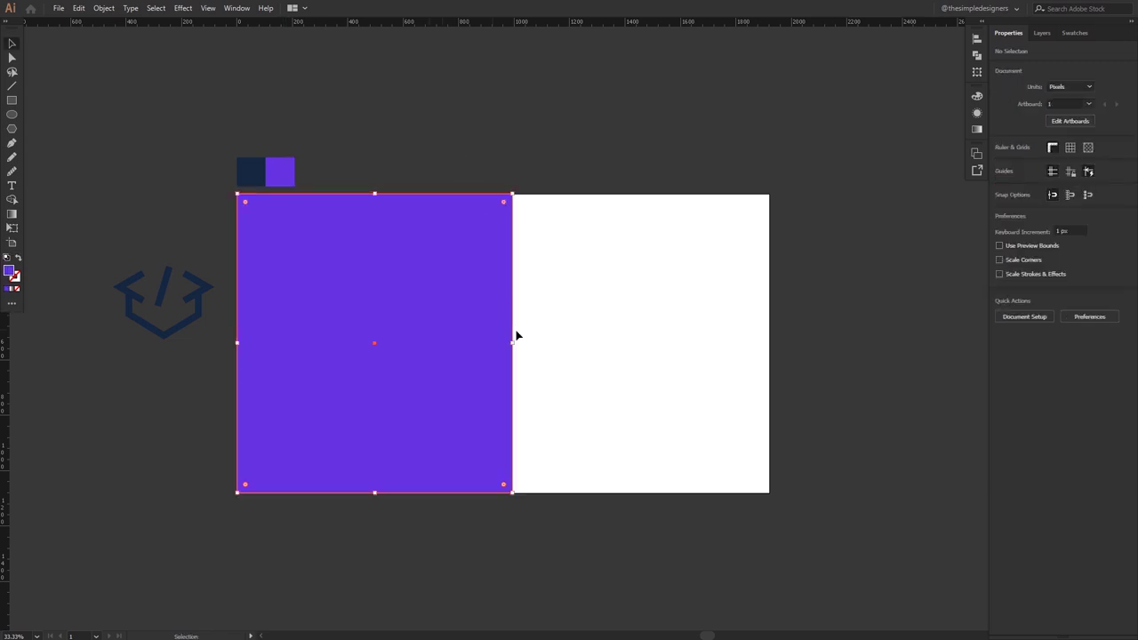
- Make the purple rectangle 960 px wide and align it to the artboard's left edge
left_click_drag(515, 343, 479, 343)
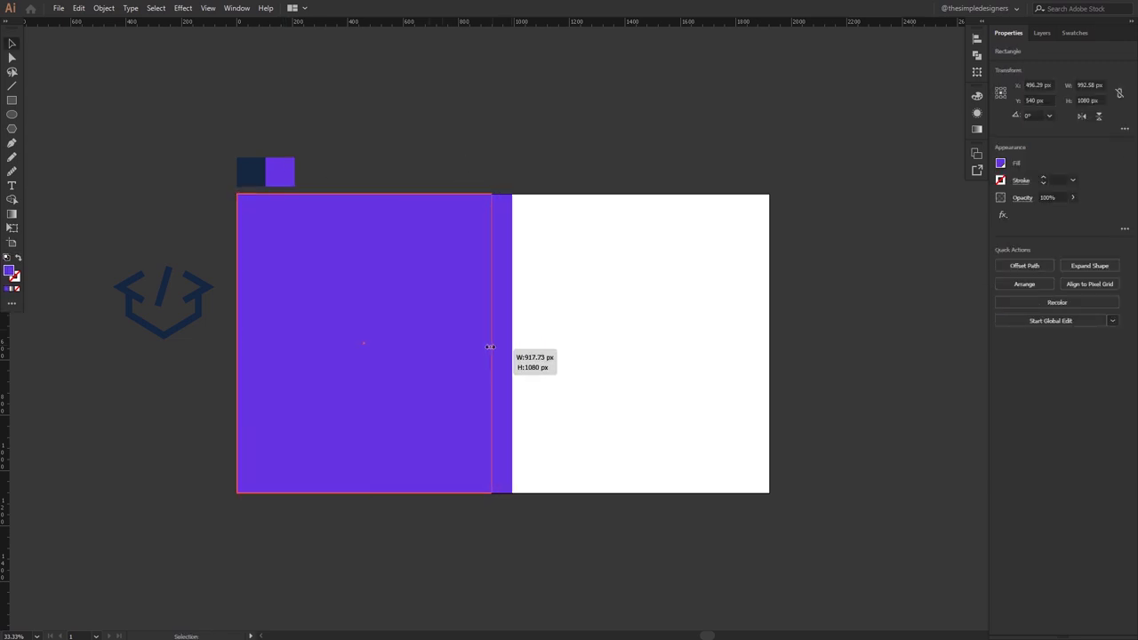
left_click_drag(479, 343, 486, 343)
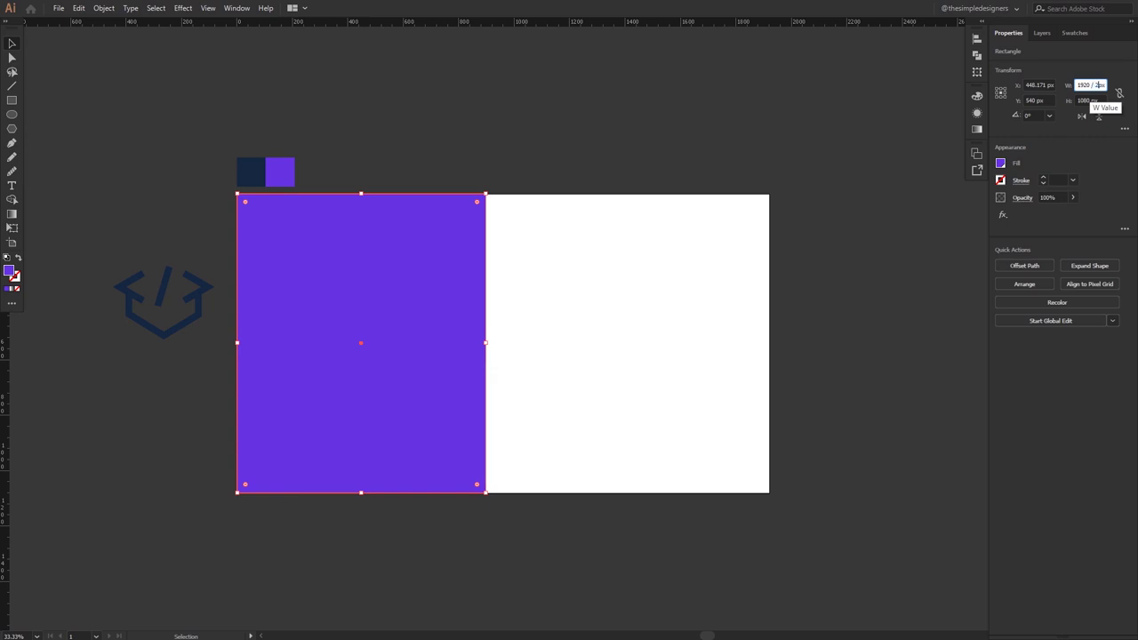
key("Return")
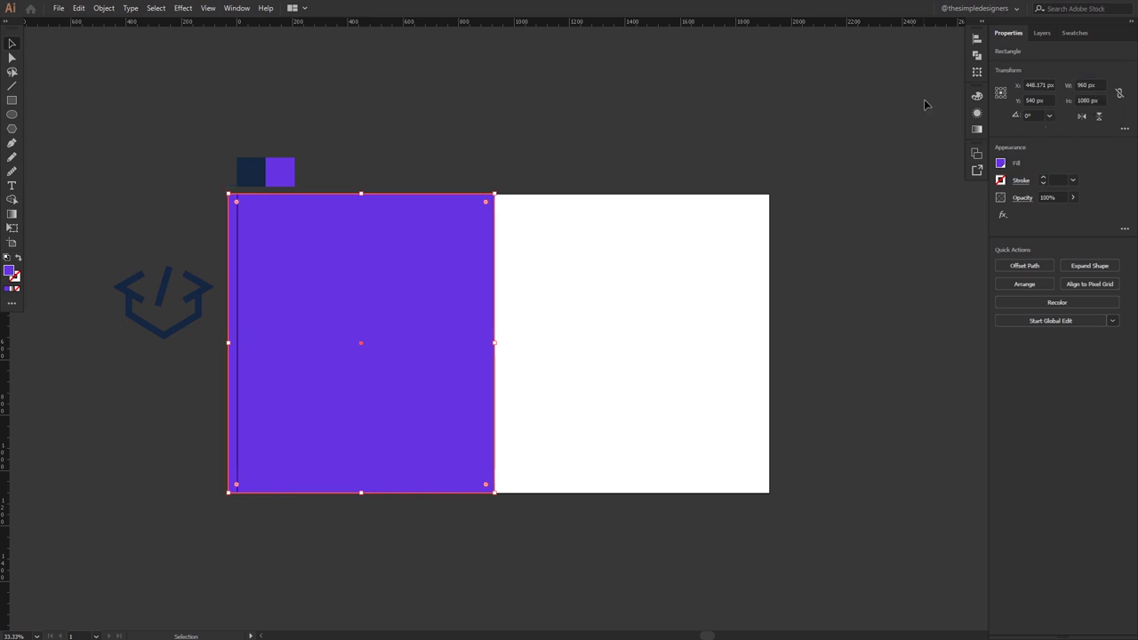
left_click(975, 39)
left_click(837, 65)
left_click(654, 118)
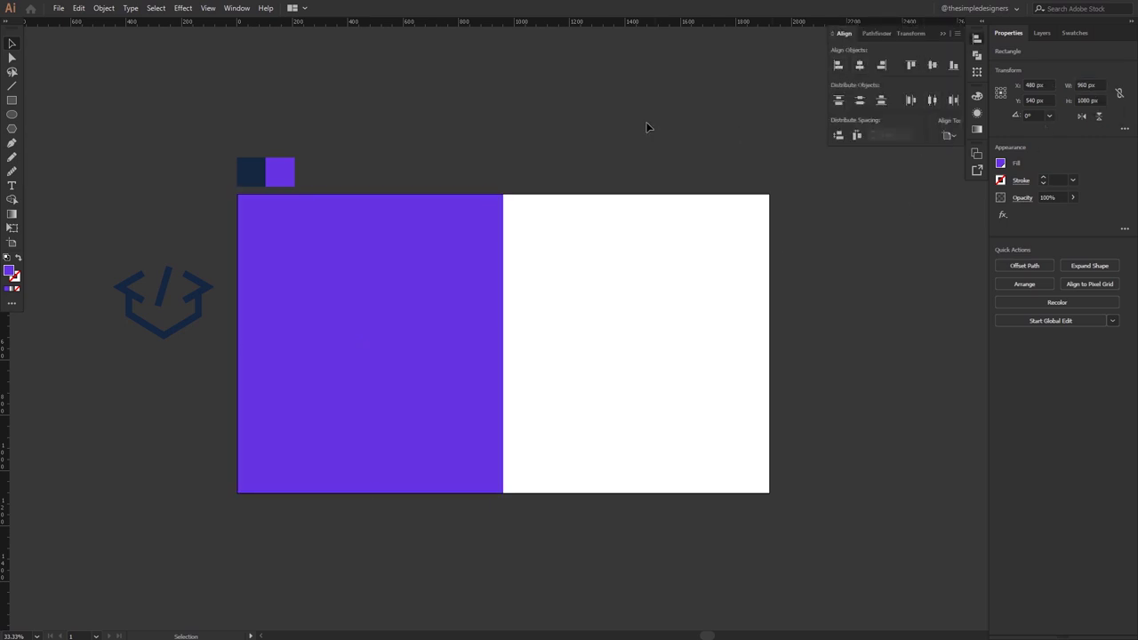
left_click_drag(167, 320, 391, 366)
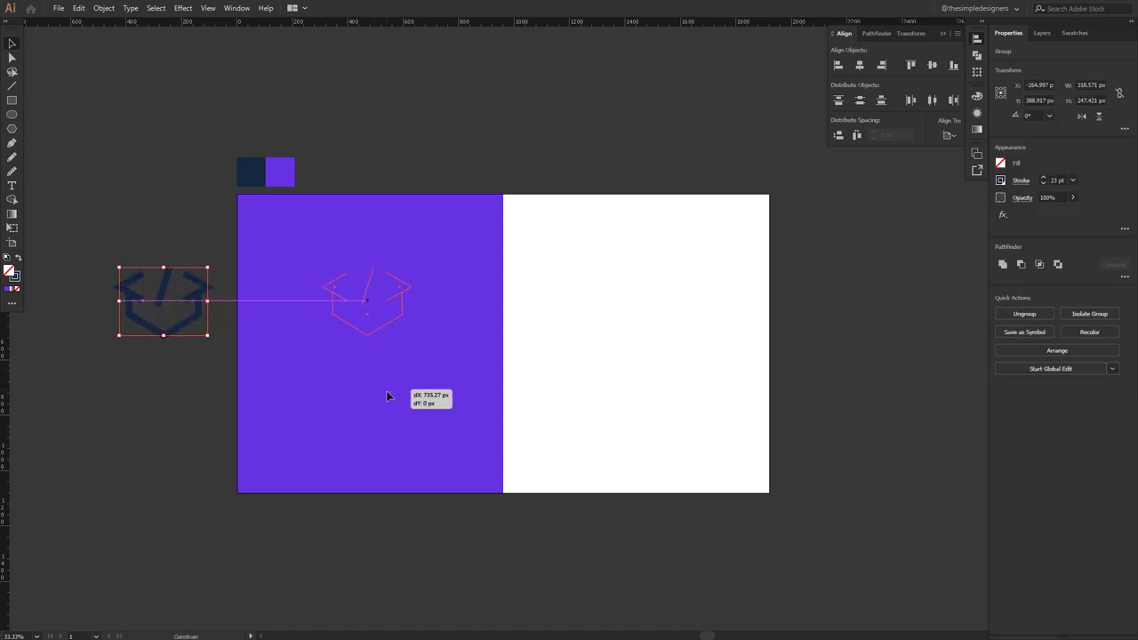
- Bring the icon in front of the purple rectangle and give it a white stroke
left_click_drag(391, 367, 390, 356)
right_click(391, 358)
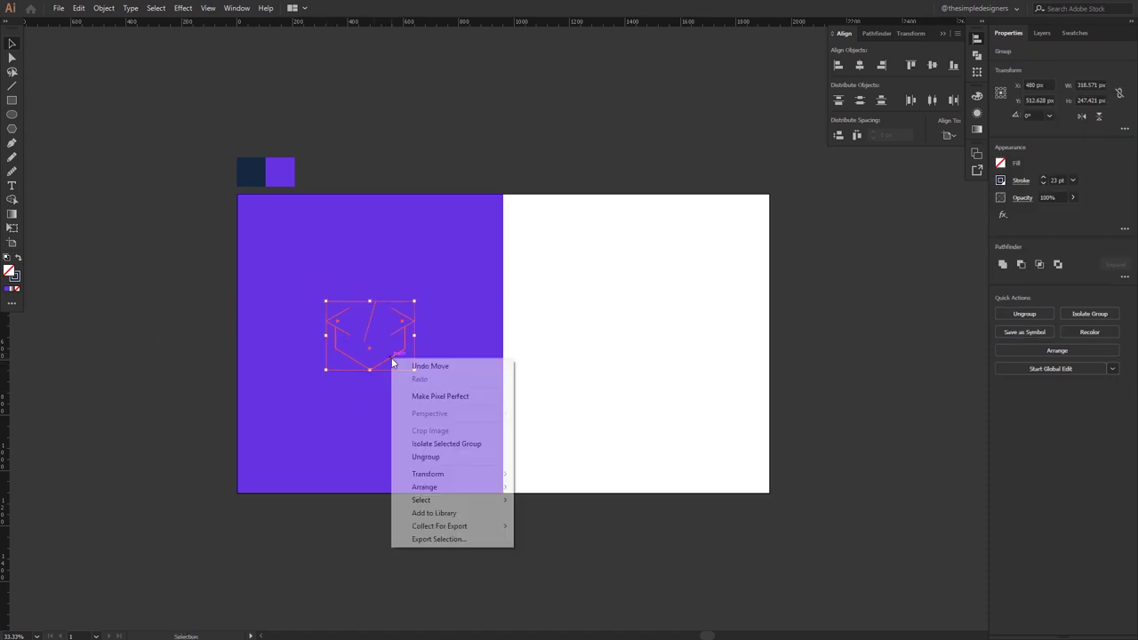
mouse_move(424, 487)
left_click(533, 487)
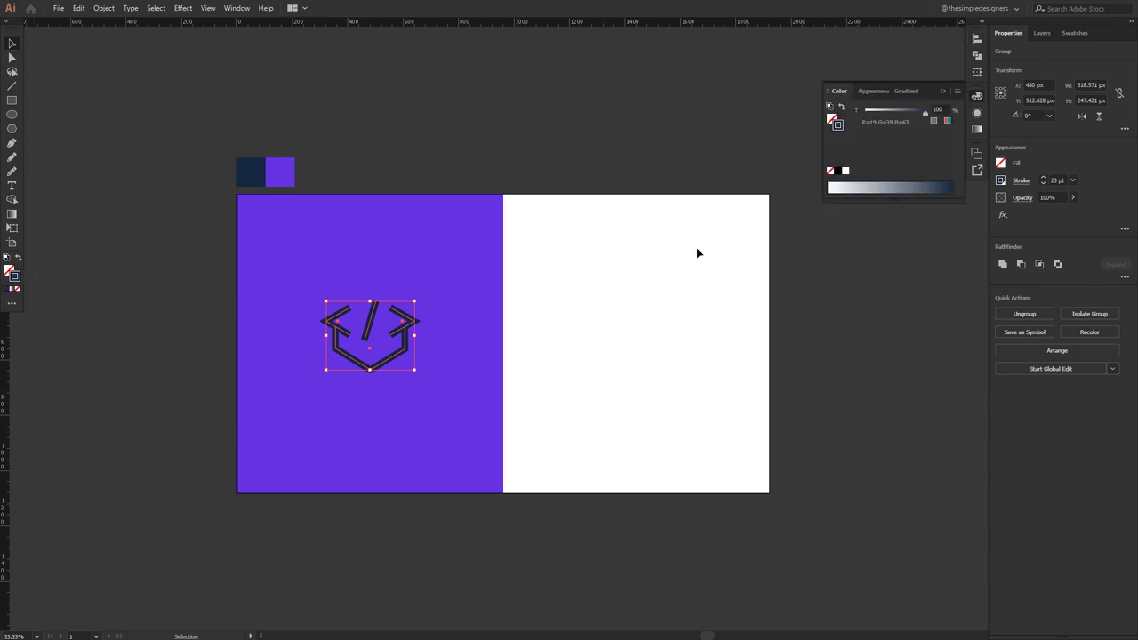
left_click(846, 171)
left_click(943, 90)
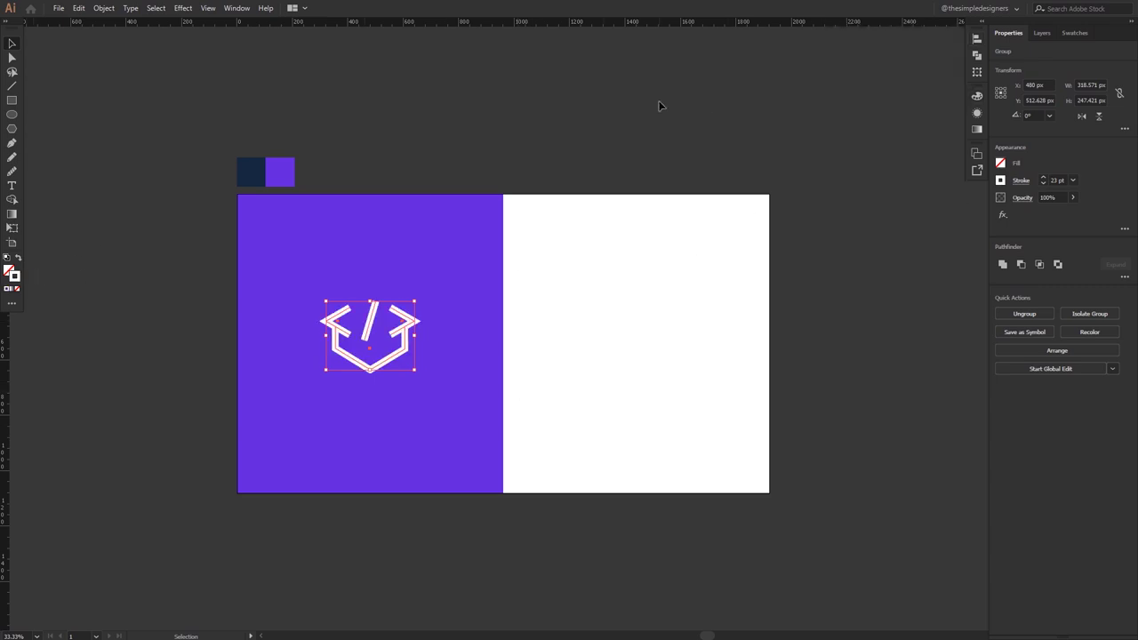
left_click(663, 106)
- Centre the icon horizontally on the rectangle and move both back to the left half
left_click_drag(433, 494, 382, 346)
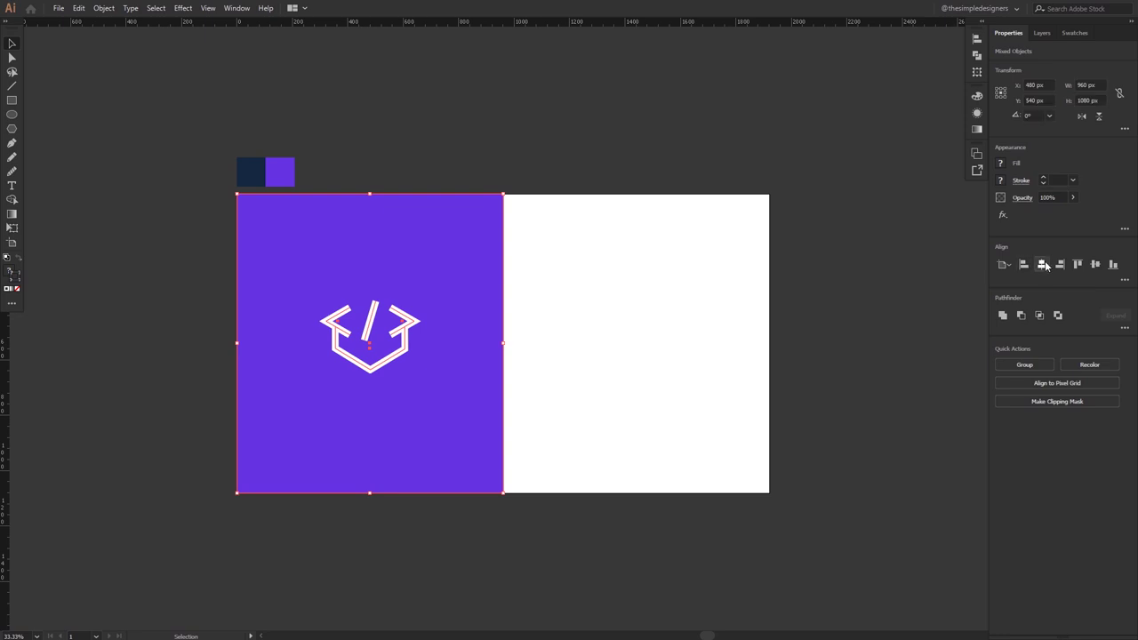
left_click(1041, 264)
left_click_drag(553, 263, 419, 259)
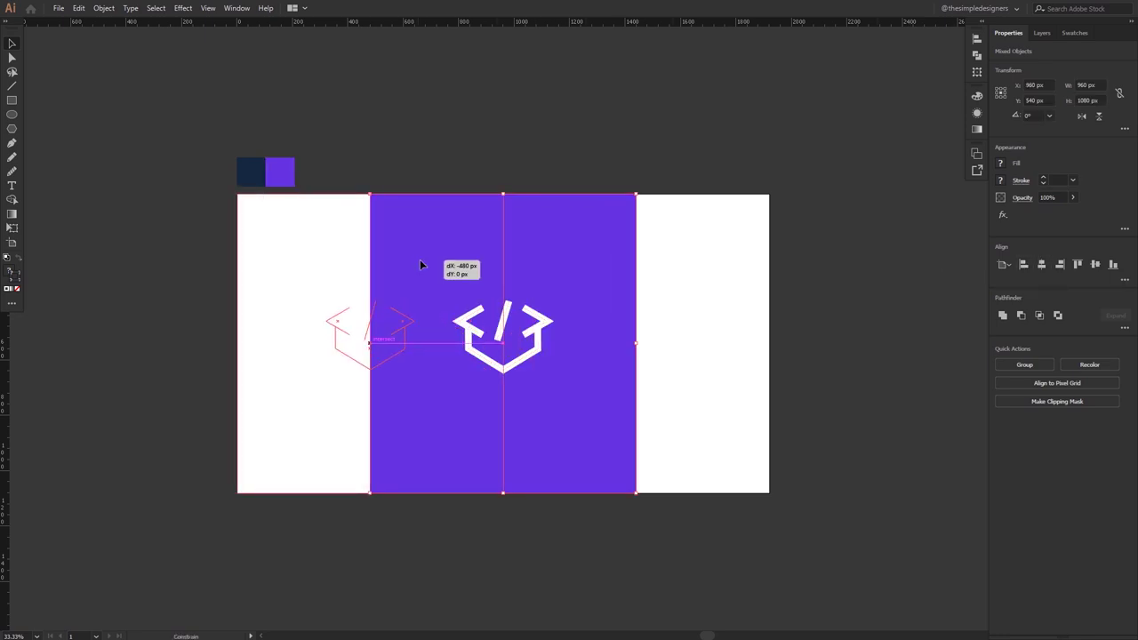
left_click(436, 154)
scroll(370, 367, "up", 1)
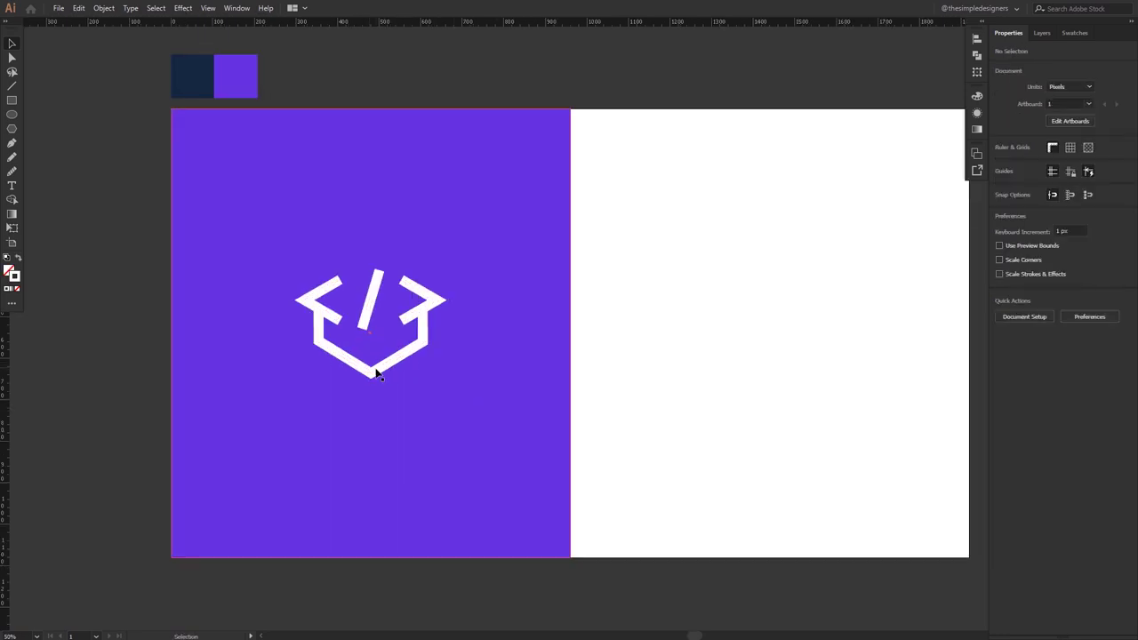
- Shrink the icon slightly and add the text 'Code School' below it
left_click(376, 371)
left_click_drag(436, 271, 428, 277)
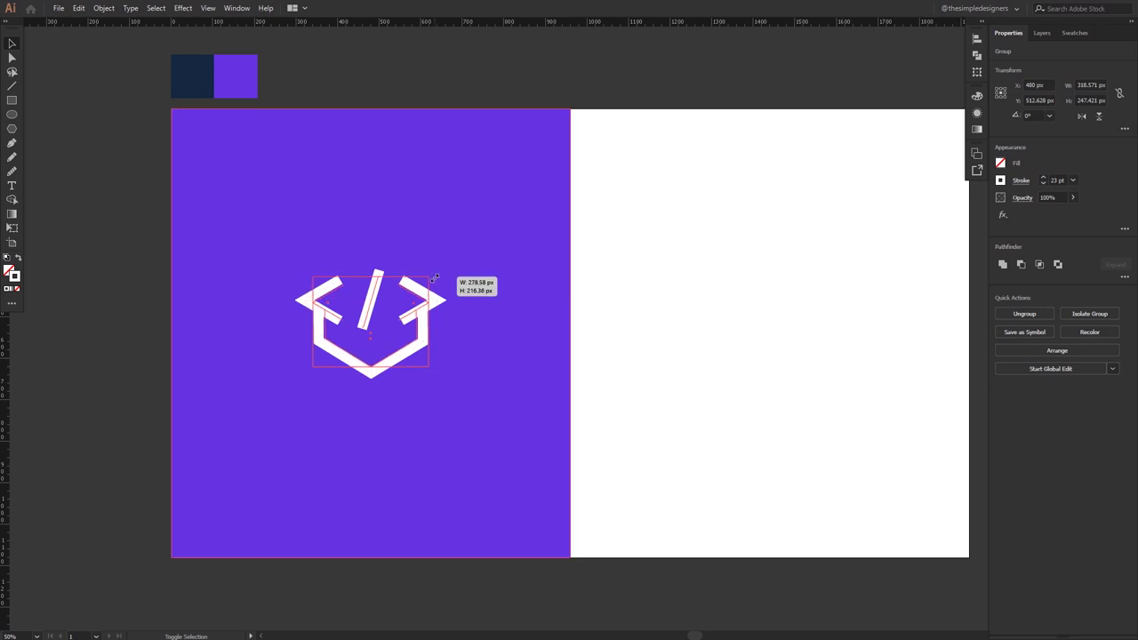
left_click(165, 142)
key("t")
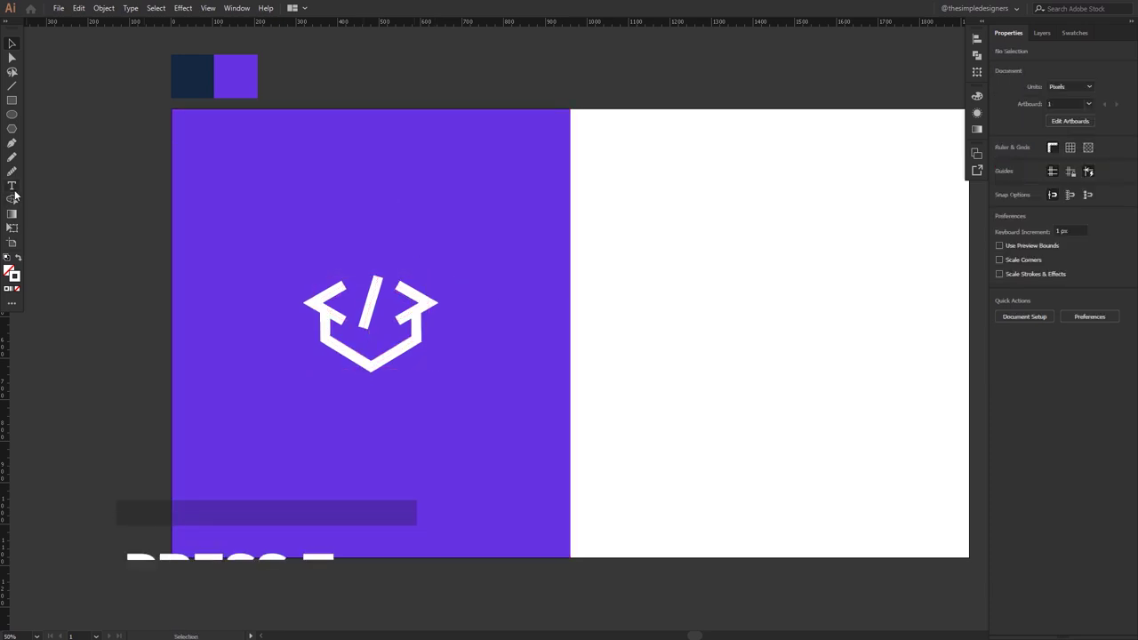
left_click(303, 404)
type("Code B")
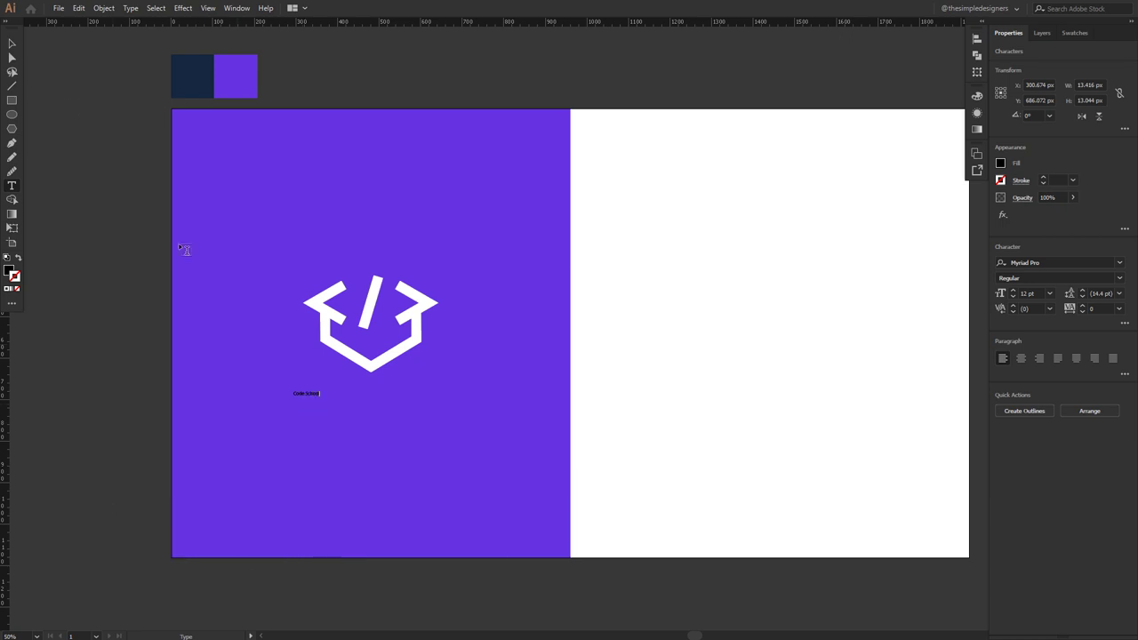
left_click(11, 44)
mouse_move(324, 399)
left_mouse_down()
mouse_move(406, 414)
mouse_move(395, 392)
left_mouse_up()
- Make the text white, about 62 pt, in Fira Sans Medium
key("i")
left_click(719, 461)
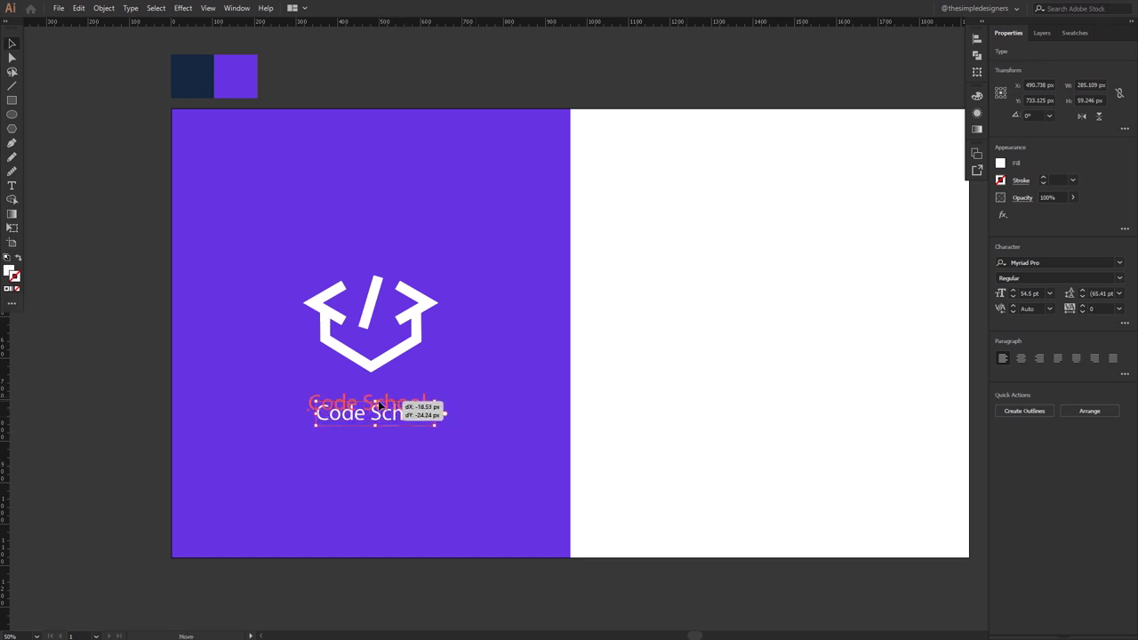
left_click_drag(382, 410, 457, 420)
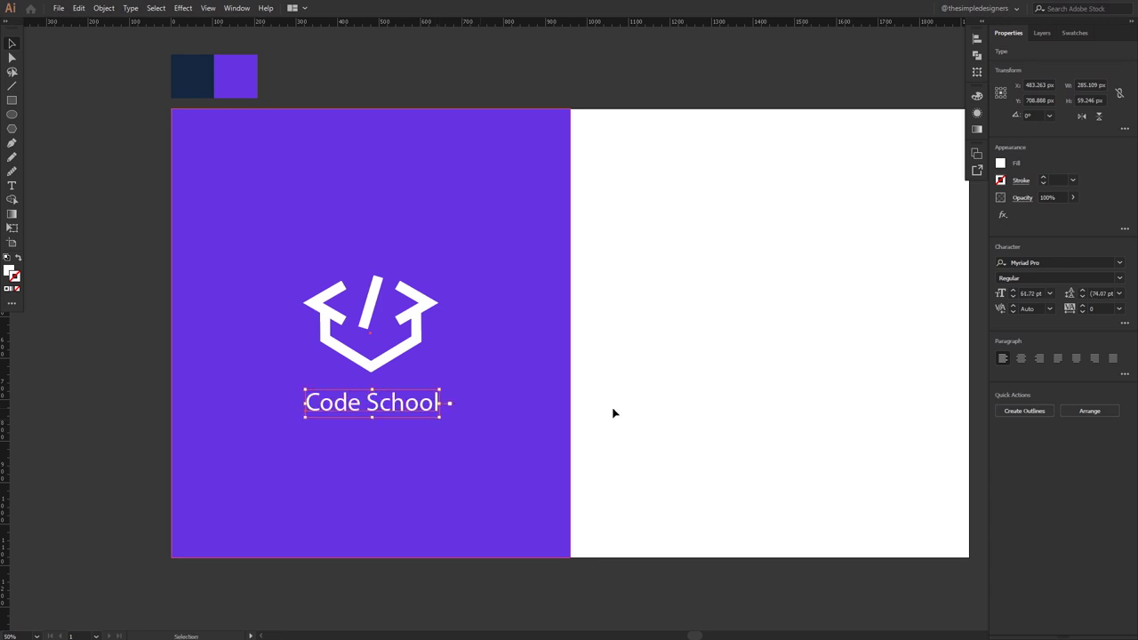
left_click(1061, 264)
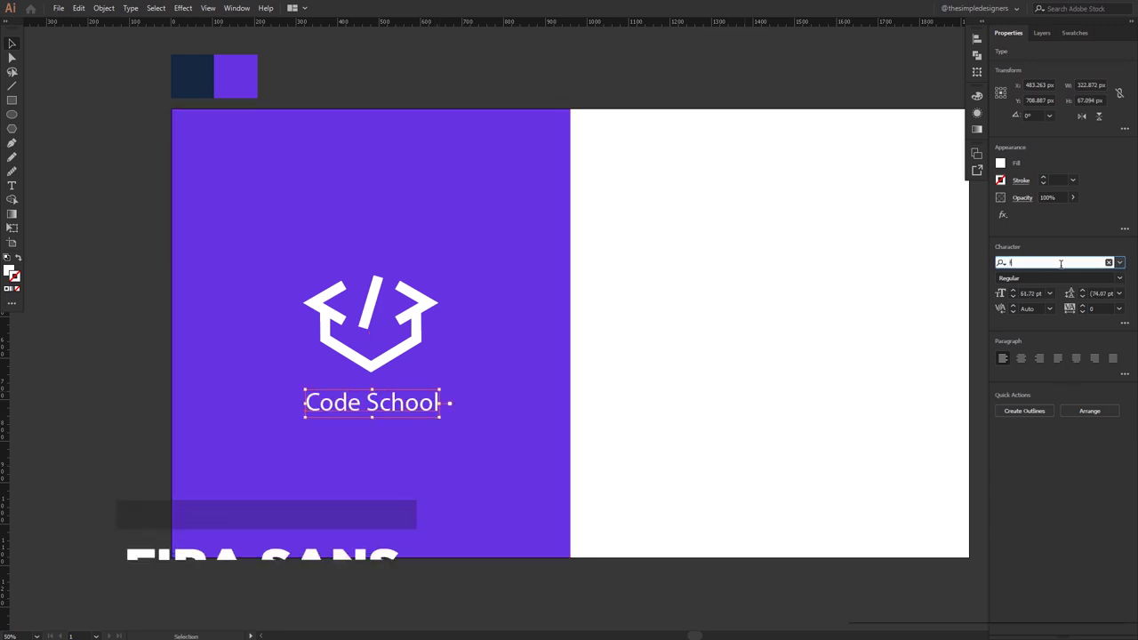
type("ira san")
left_click(893, 339)
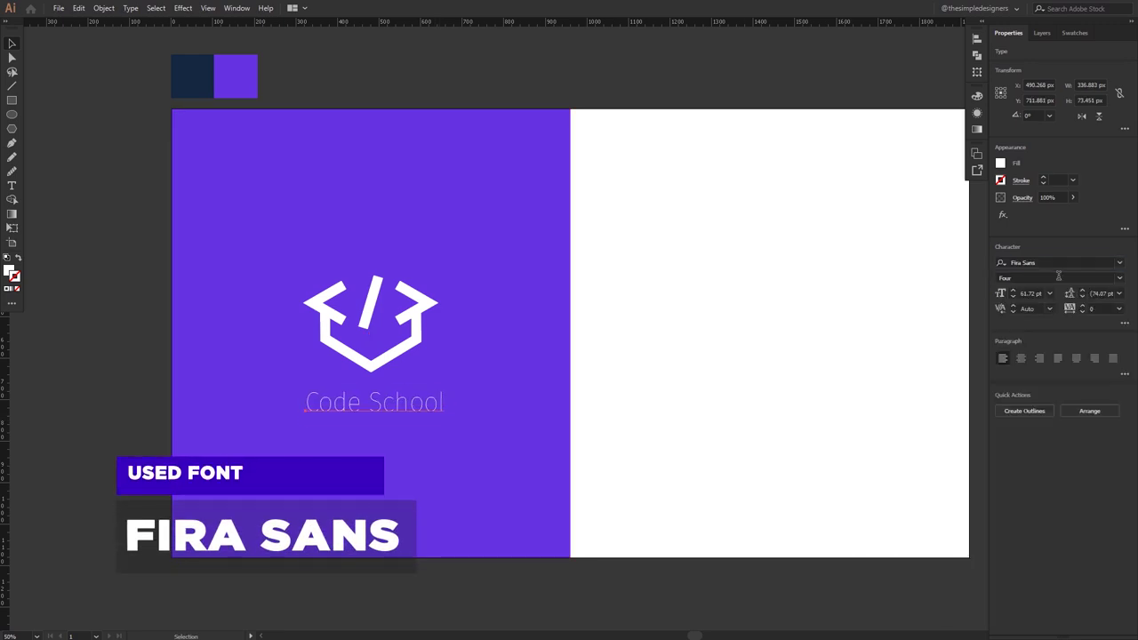
left_click(1119, 278)
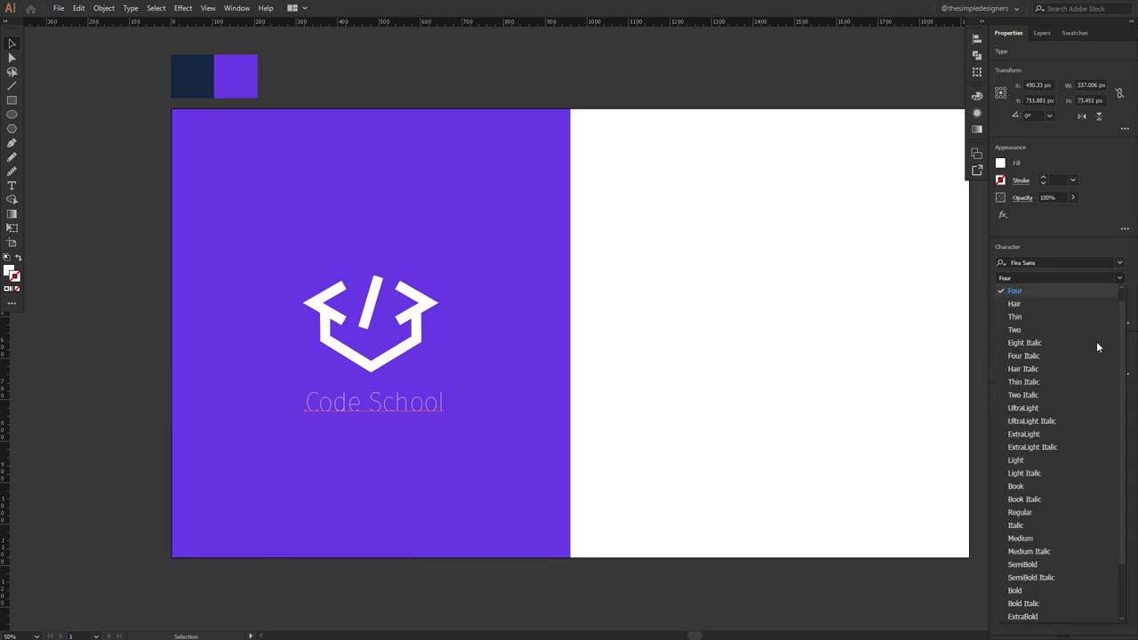
left_click(1018, 538)
- Set the word 'School' to Bold and nudge the text into place
key("Left")
key("Left")
key("Left")
double_click(378, 407)
left_click_drag(372, 405, 445, 421)
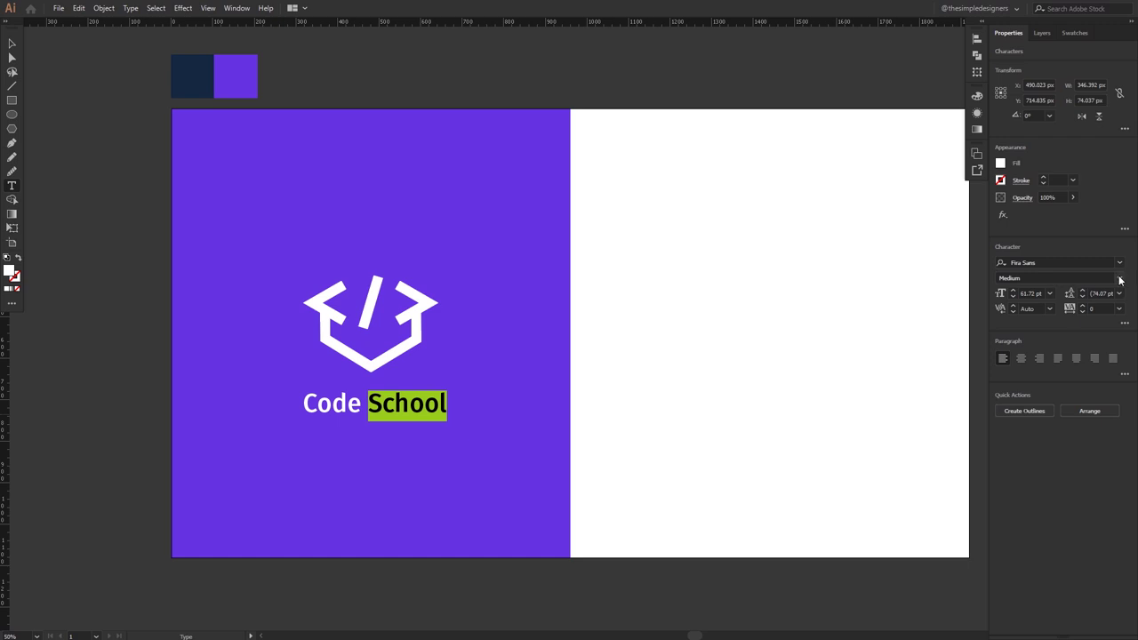
left_click(1119, 278)
left_click(1027, 530)
key("Escape")
left_click_drag(391, 411, 388, 410)
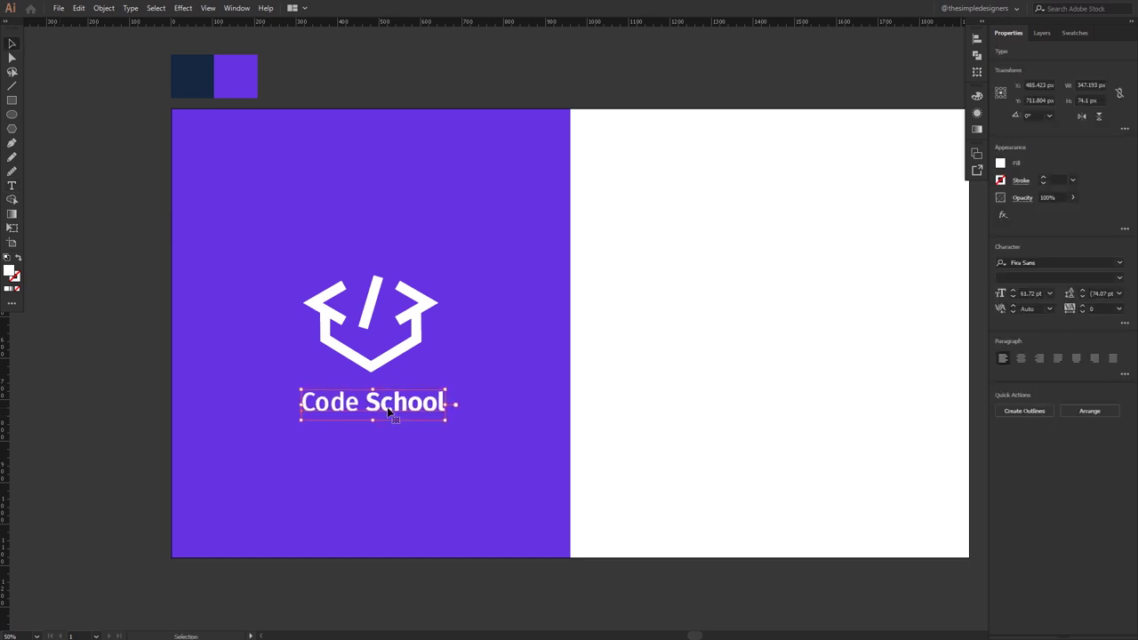
scroll(389, 410, "down", 1, "alt")
scroll(386, 409, "up", 2, "alt")
scroll(373, 360, "up", 1, "alt")
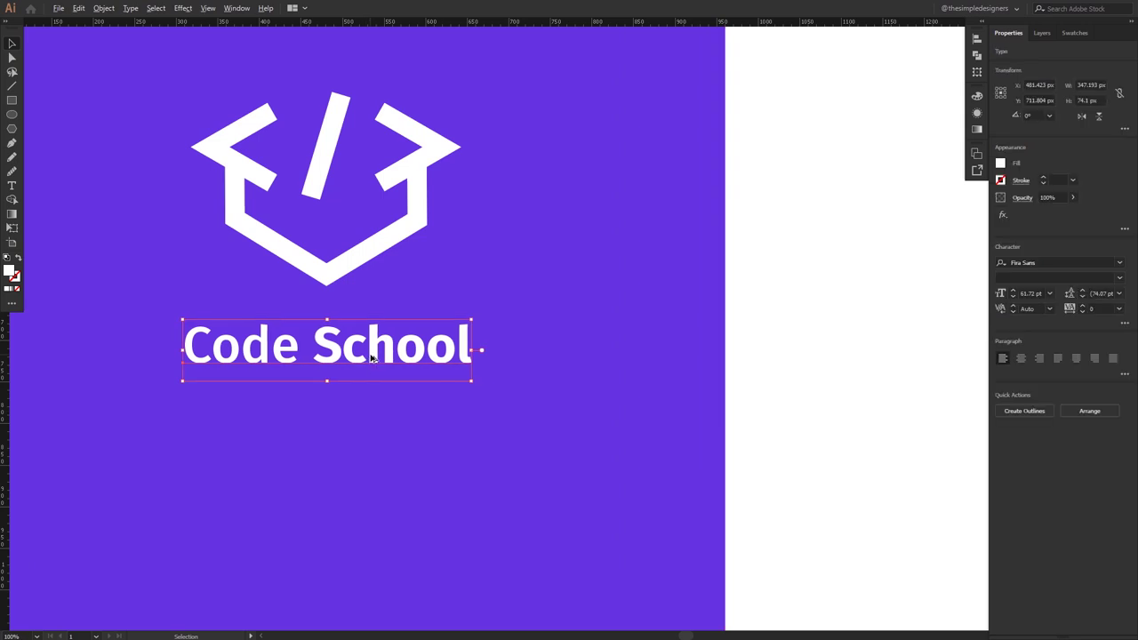
scroll(371, 358, "down", 3, "alt")
- Enlarge the Code School text slightly and shrink the icon about its centre
left_click_drag(406, 364, 415, 365)
left_click(393, 486)
left_click(372, 327)
left_click(355, 293)
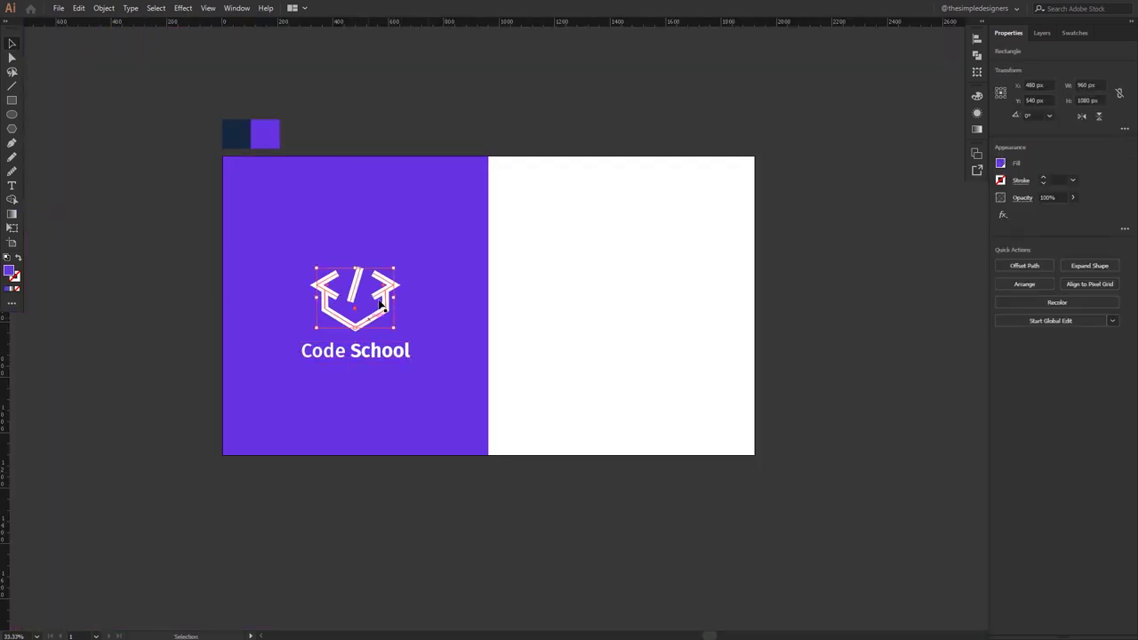
left_click_drag(399, 269, 394, 273, "alt+shift")
key("ctrl+shift+a")
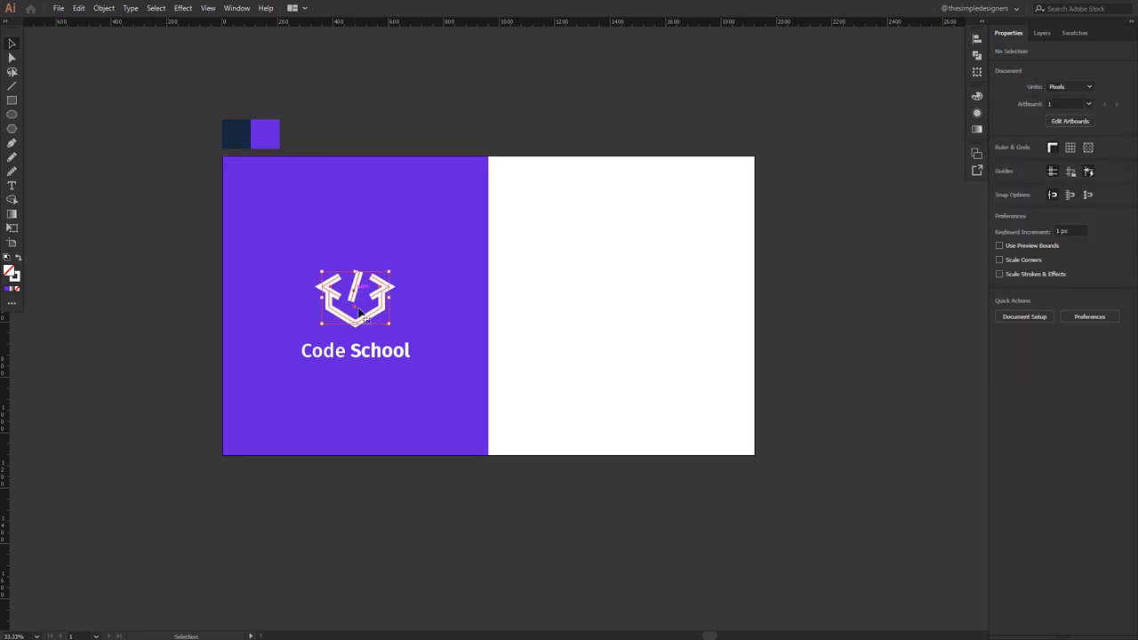
- Group the icon with the text, centre the group vertically on the artboard, then drag a copy right
left_click(358, 297)
left_click(369, 351, "shift")
right_click(369, 351)
left_click(398, 422)
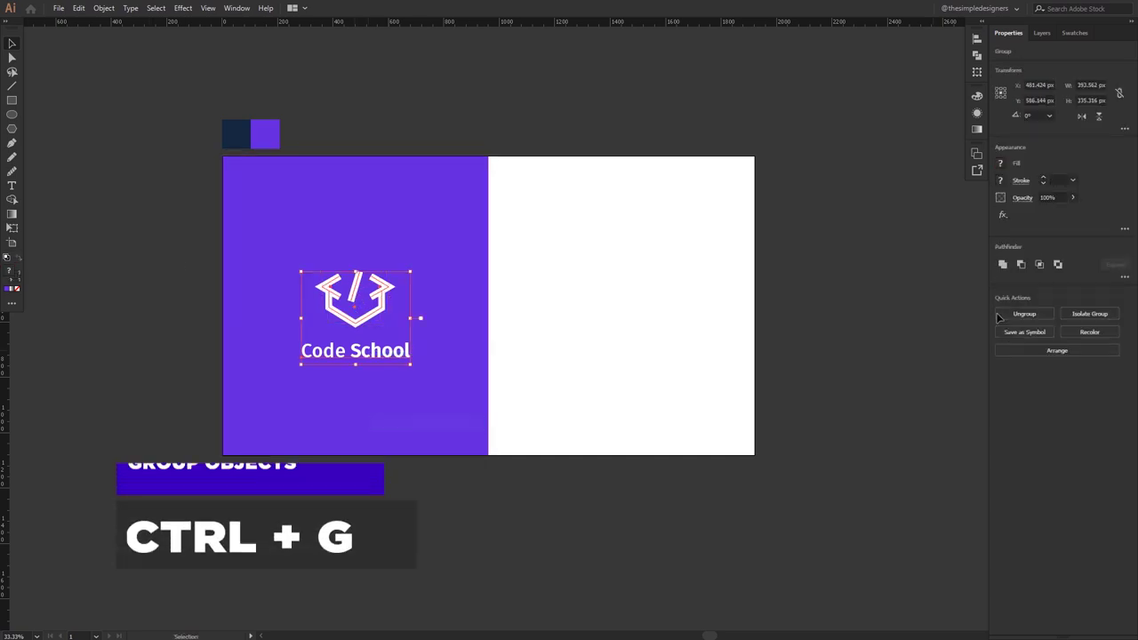
left_click(976, 40)
left_click(932, 65)
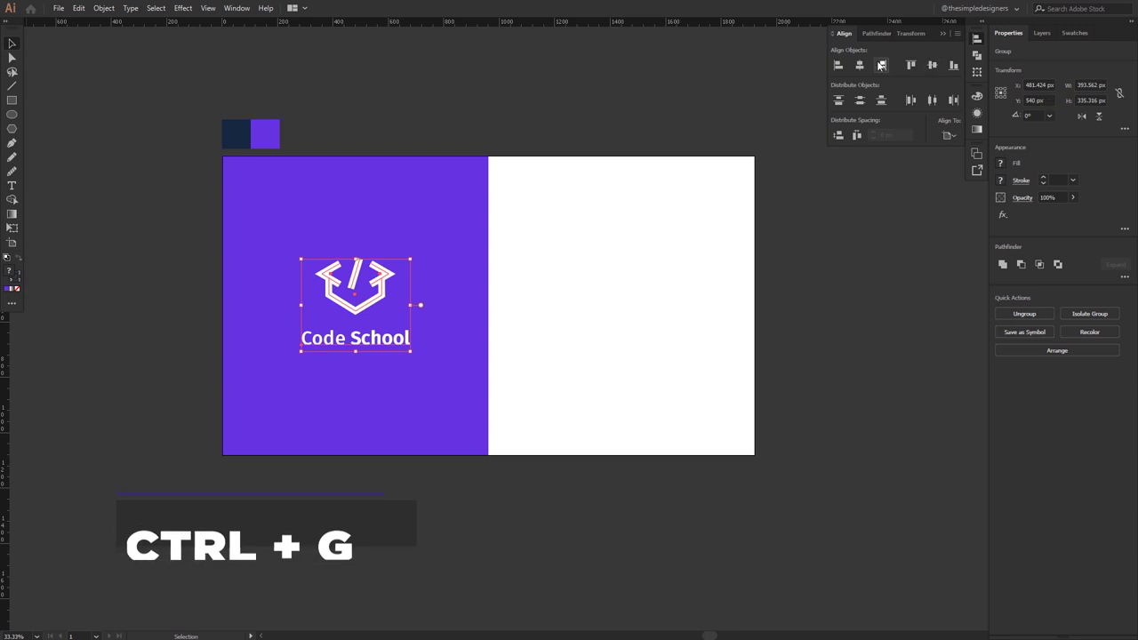
left_click_drag(323, 240, 590, 300)
- Drop the copy on the right half and turn its background rectangle white
left_click(702, 291)
key("i")
left_click(643, 278)
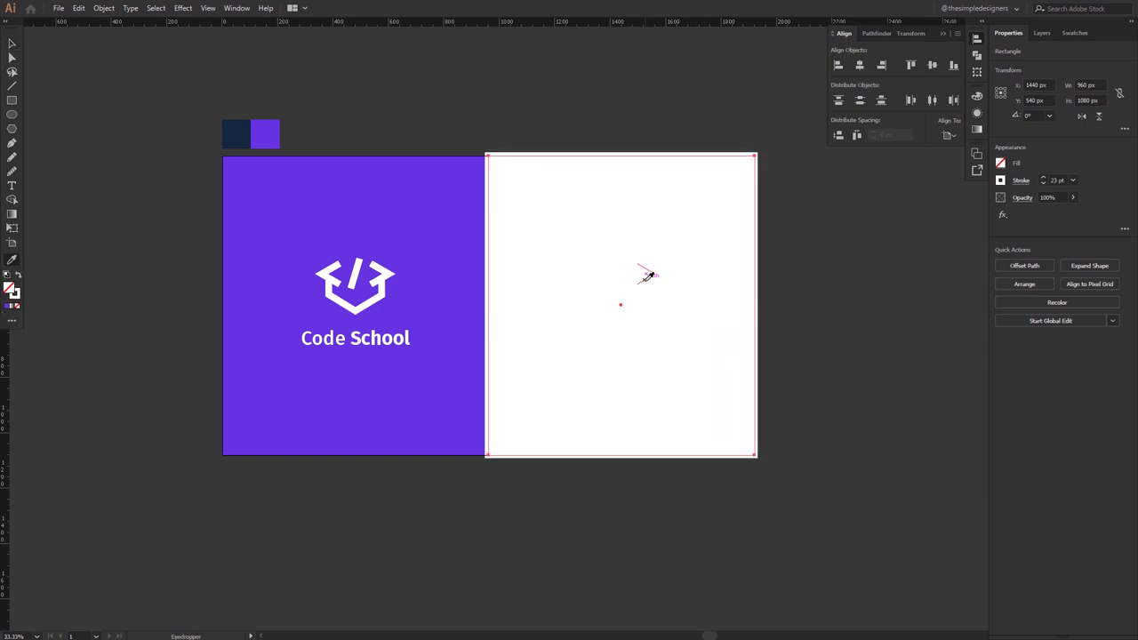
key("shift+x")
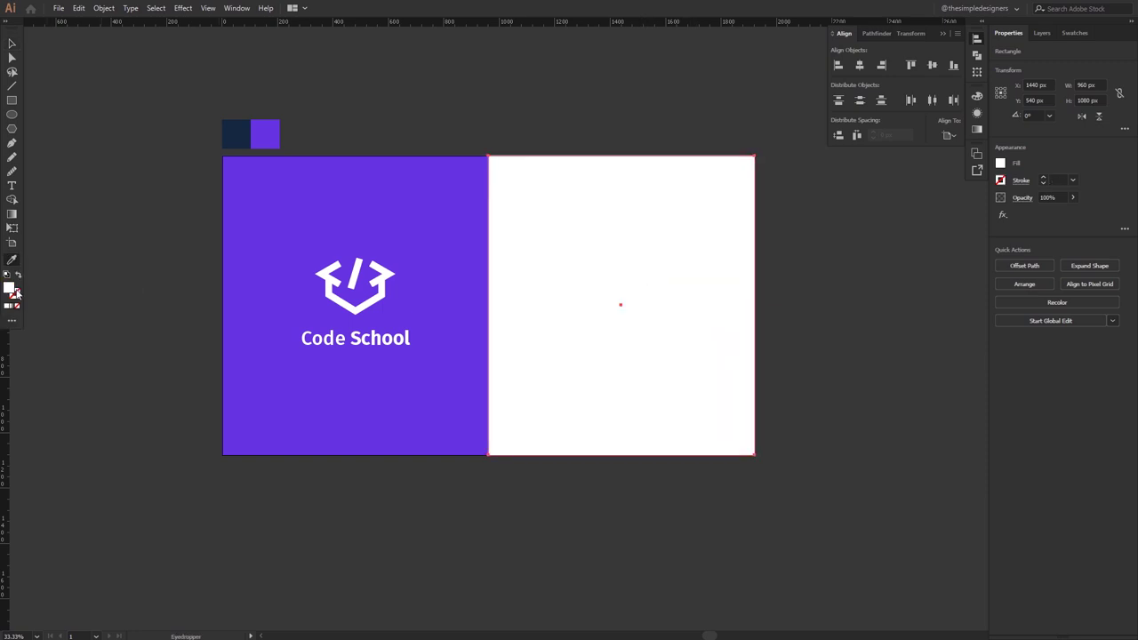
key("v")
left_click(786, 326)
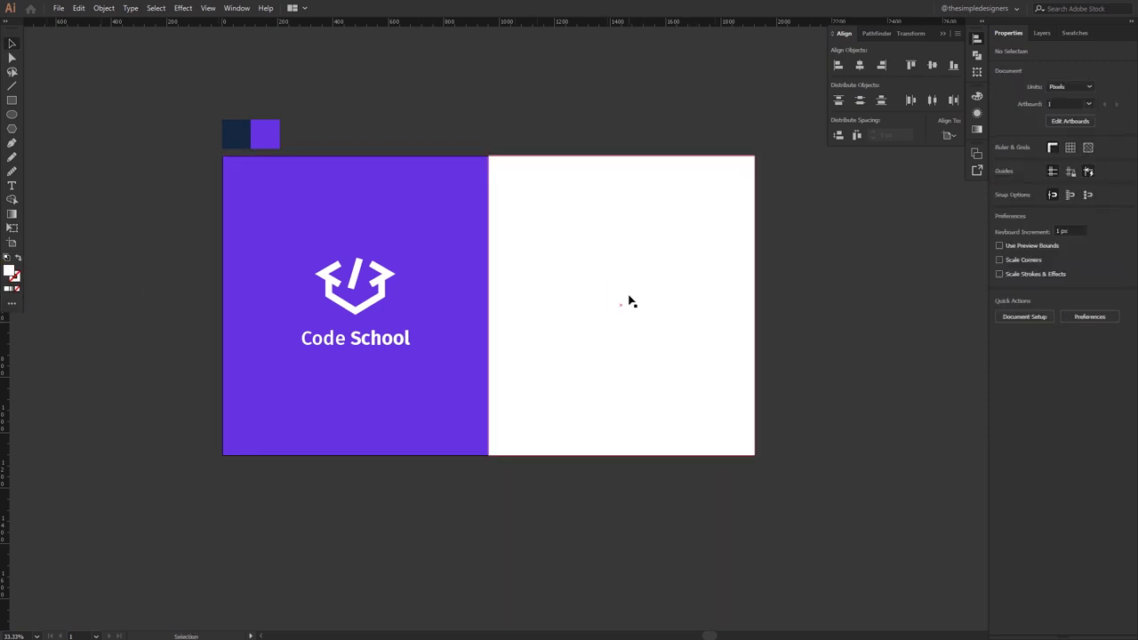
- In isolation mode, colour the copied icon purple sampled from the left background
left_click(633, 309)
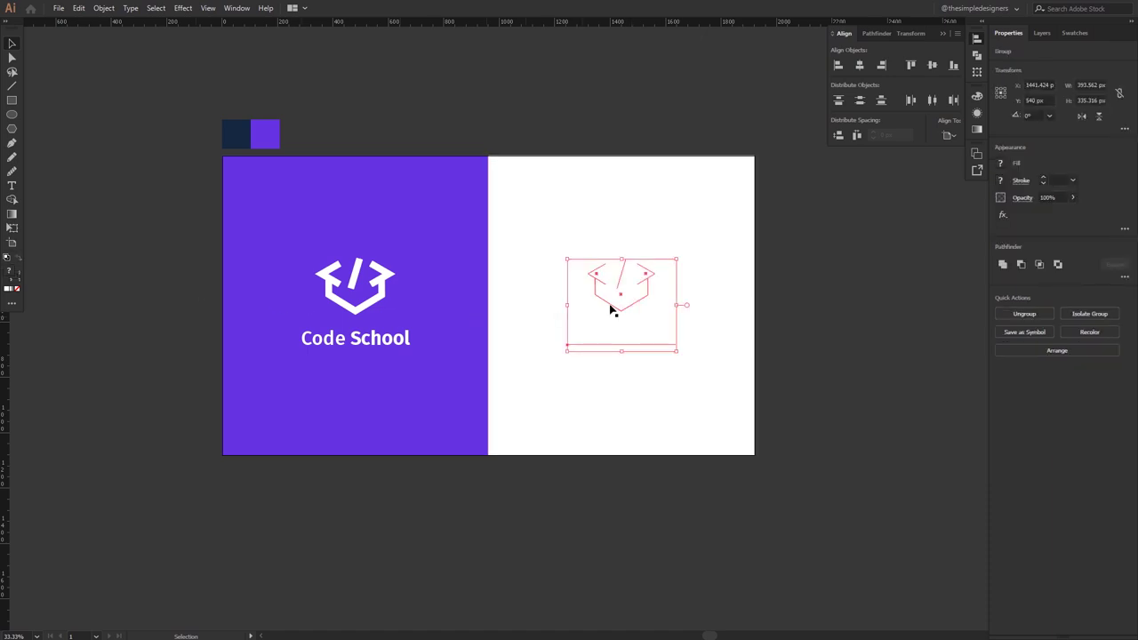
double_click(636, 304)
left_click(622, 307)
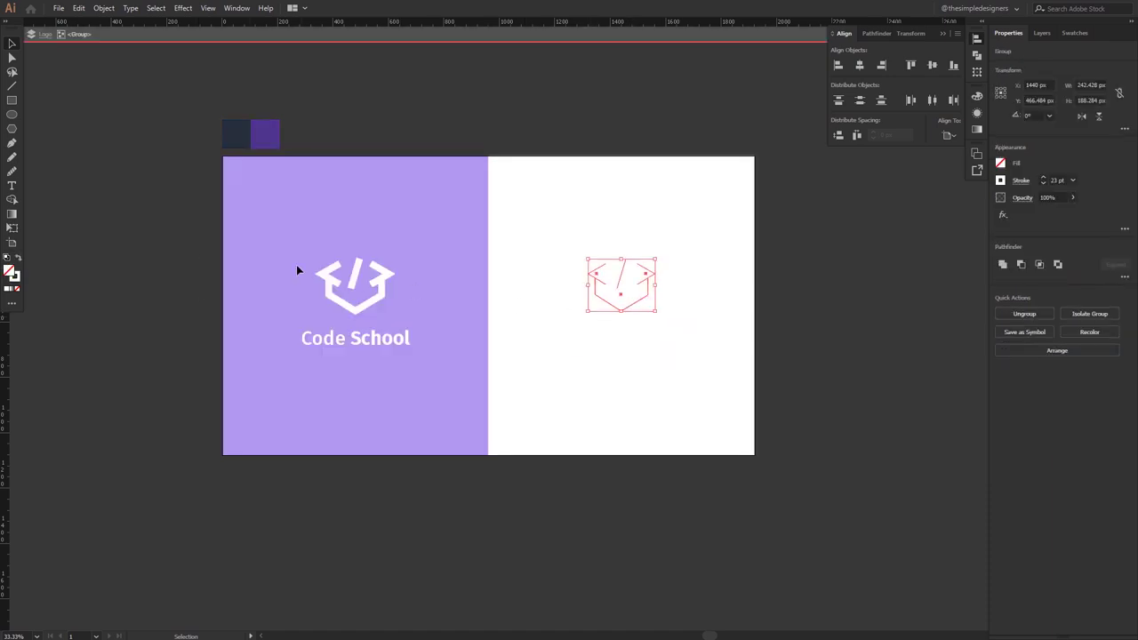
left_click(11, 281)
key("i")
left_click(432, 234)
key("shift+x")
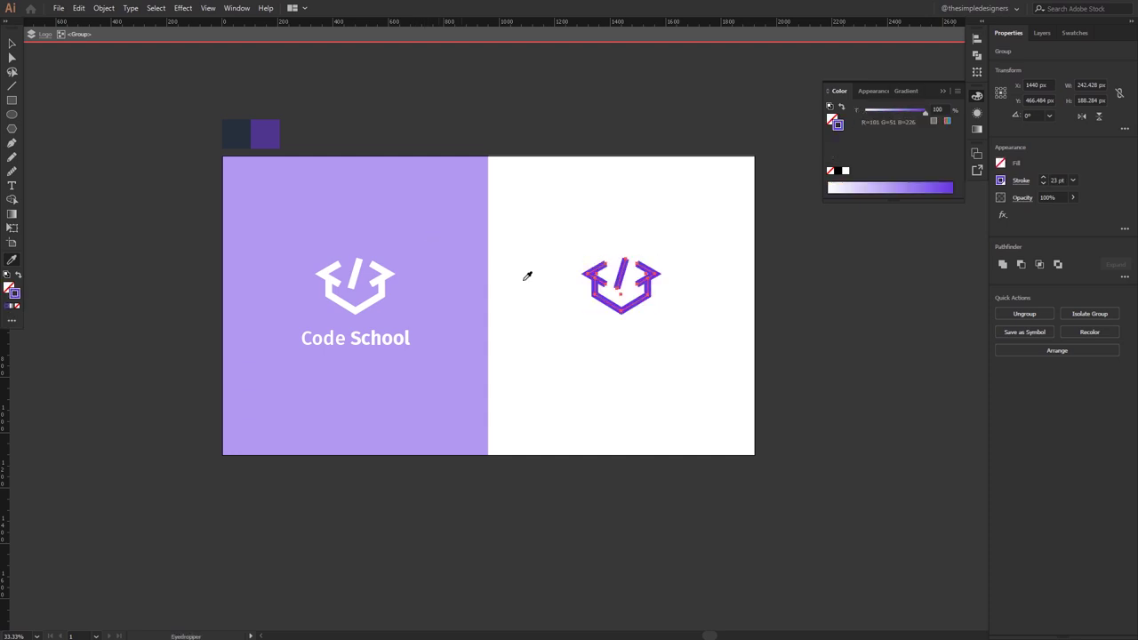
- Exit isolation, ungroup the copied logo, and select its white text
key("v")
double_click(817, 322)
left_click(613, 338)
right_click(625, 337)
left_click(658, 439)
left_click(622, 343)
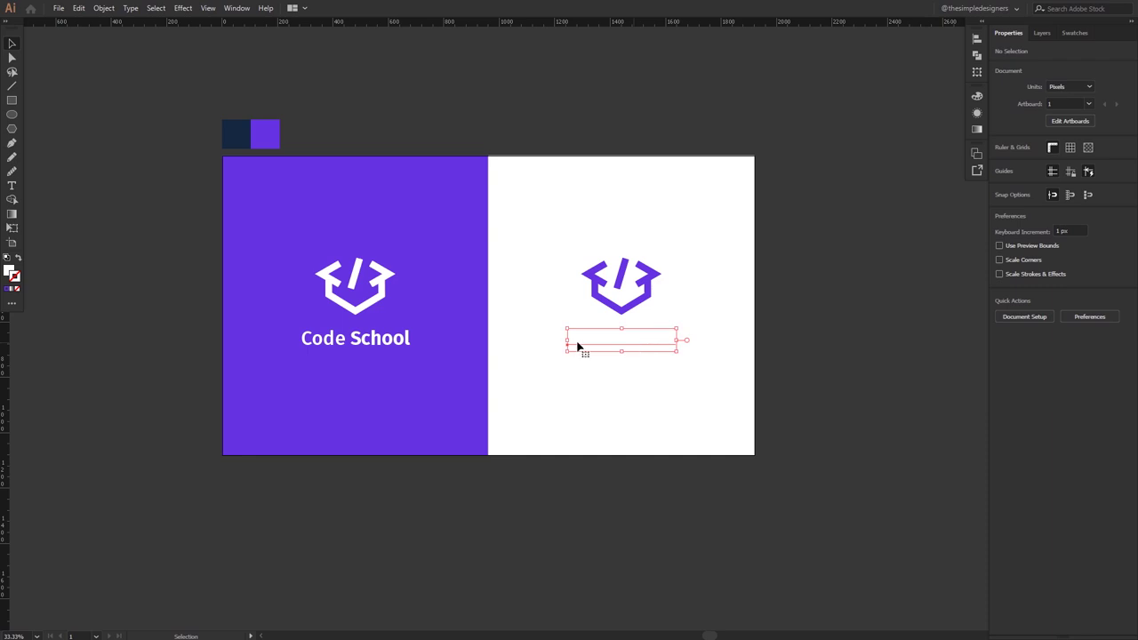
- Apply the purple swatch to the right-hand Code School text
left_click(9, 271)
double_click(9, 271)
left_click_drag(164, 55, 447, 132)
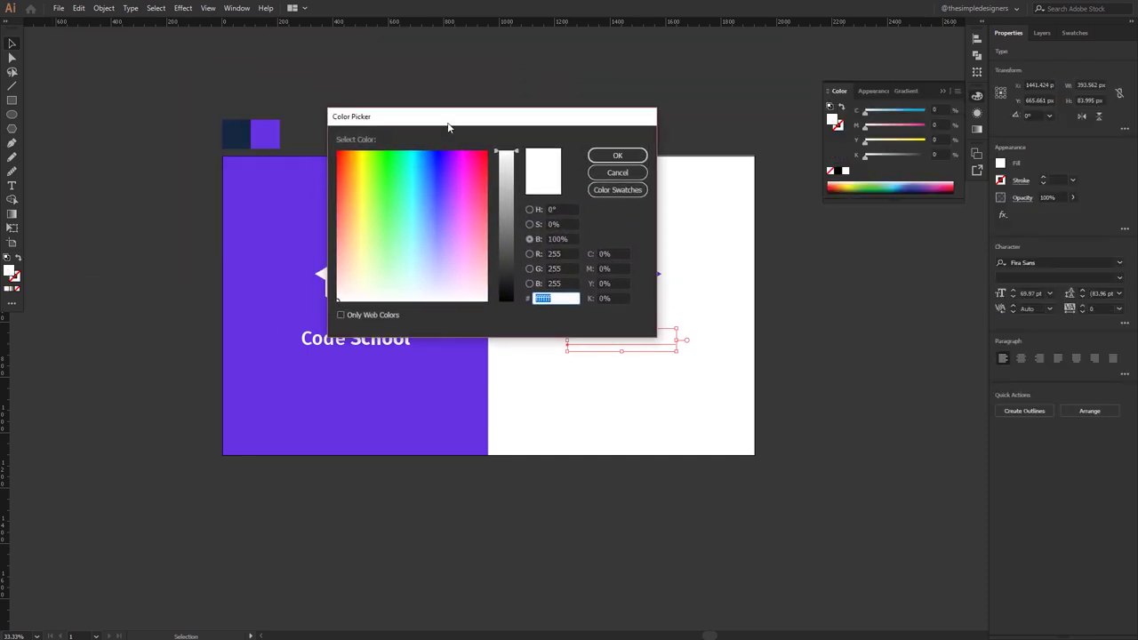
left_click(620, 174)
left_click(1074, 33)
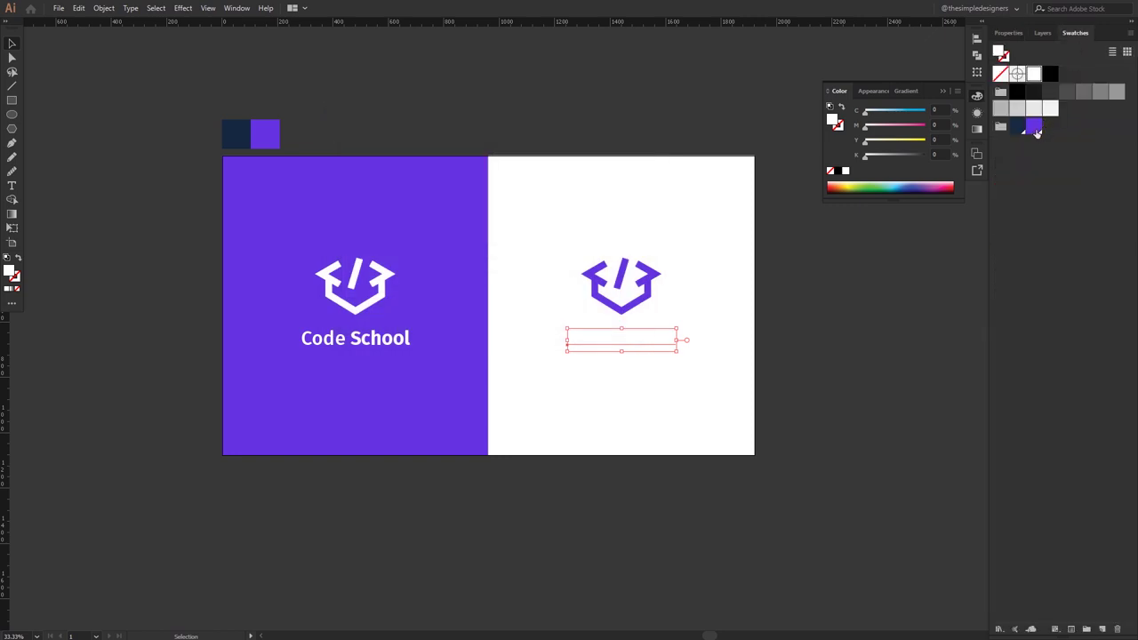
left_click(1034, 128)
left_click(944, 90)
left_click(862, 301)
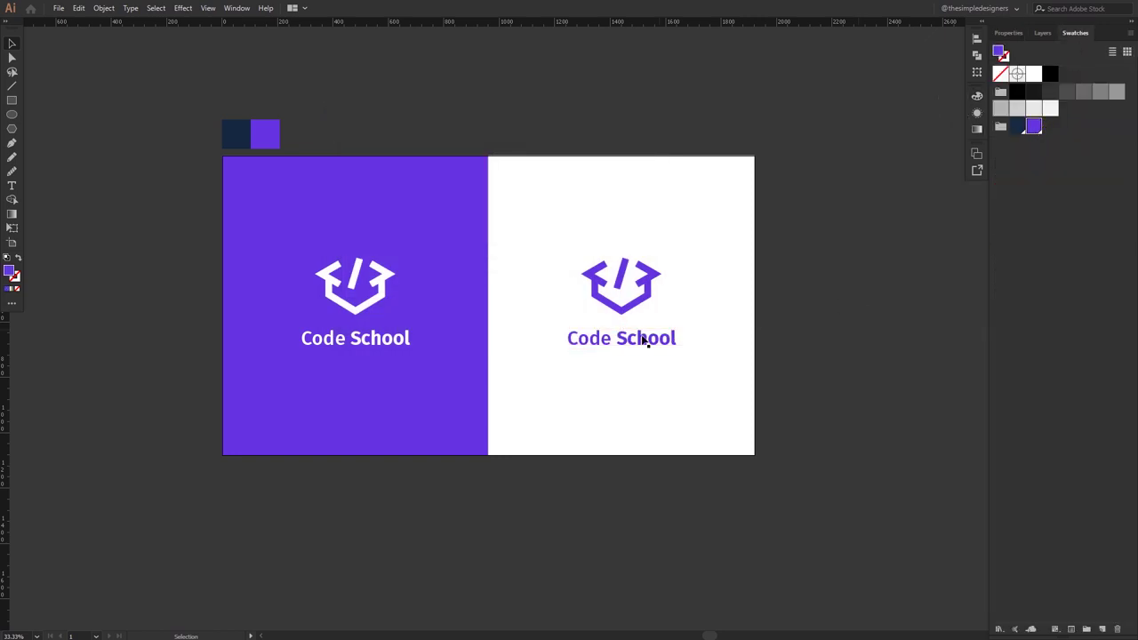
- Colour just the word Code dark navy in the right-hand wordmark
scroll(614, 342, "up", 2)
triple_click(604, 338)
left_click(604, 337)
left_click_drag(607, 338, 520, 338)
left_click(1015, 127)
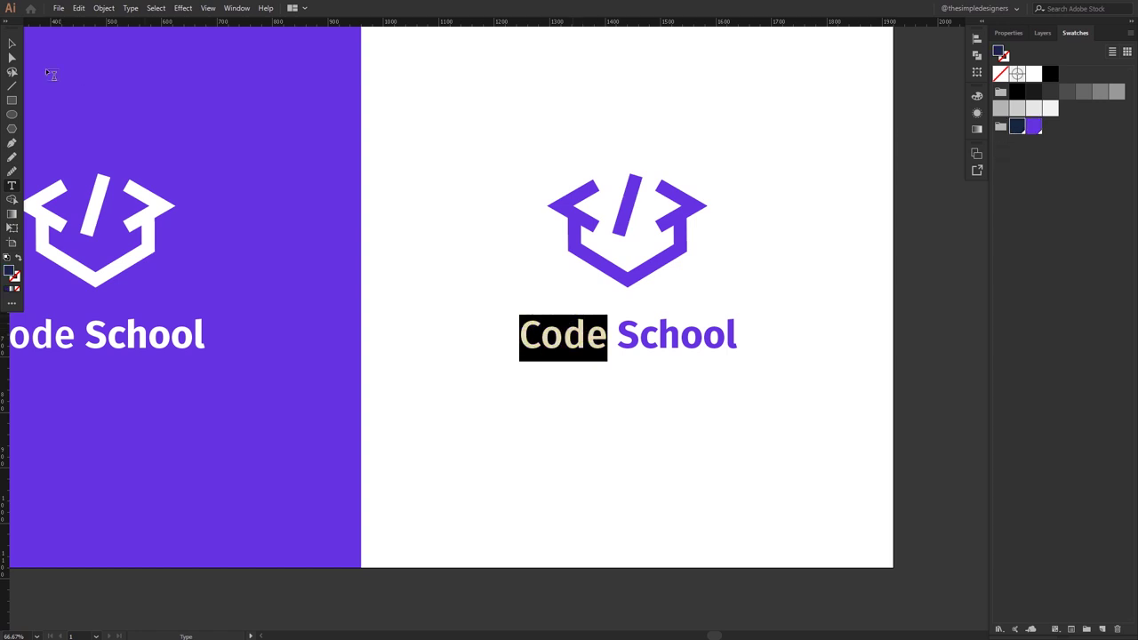
left_click(12, 43)
left_click(921, 290)
- Centre both halves in view at 66.67% zoom and collapse the side panels
scroll(779, 373, "down", 2)
left_click_drag(779, 373, 761, 379)
left_click(37, 635)
left_click(111, 480)
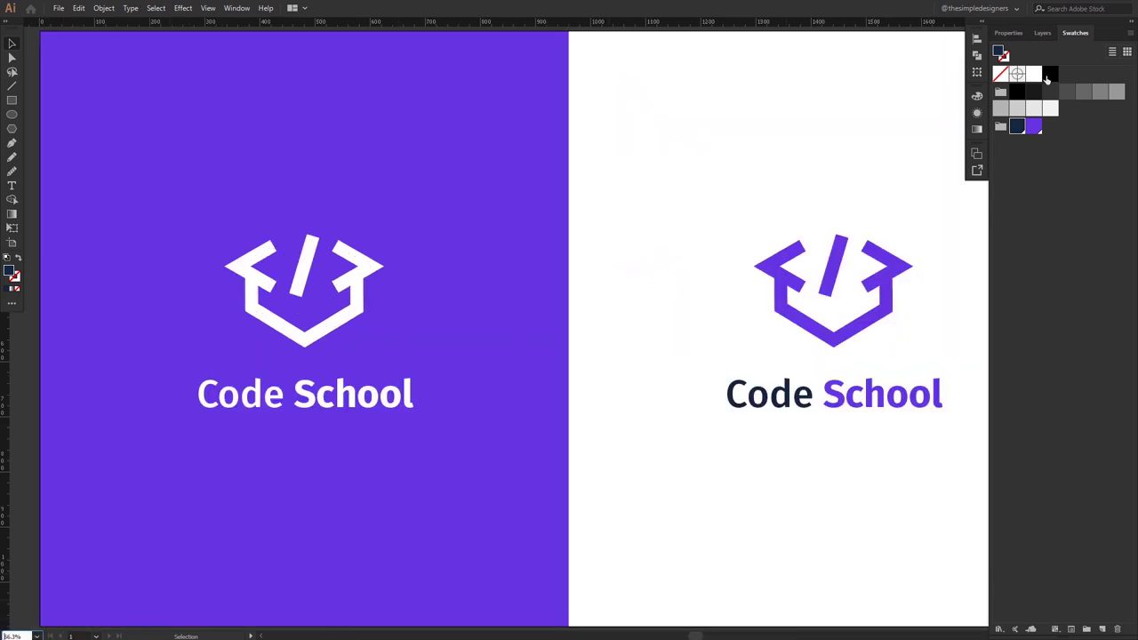
left_click(1128, 27)
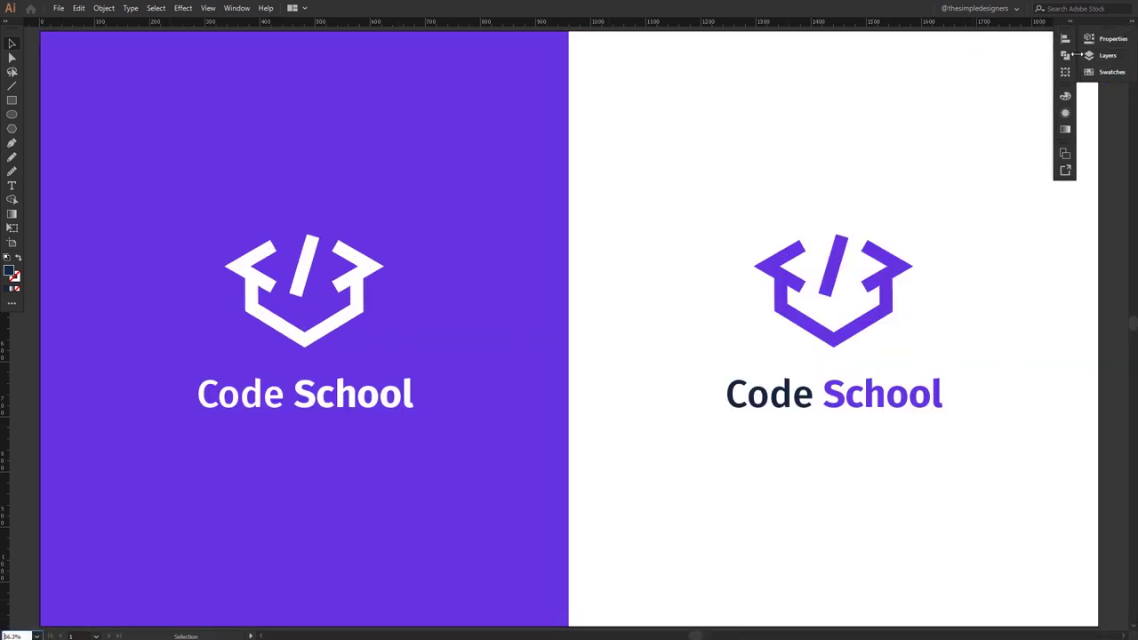